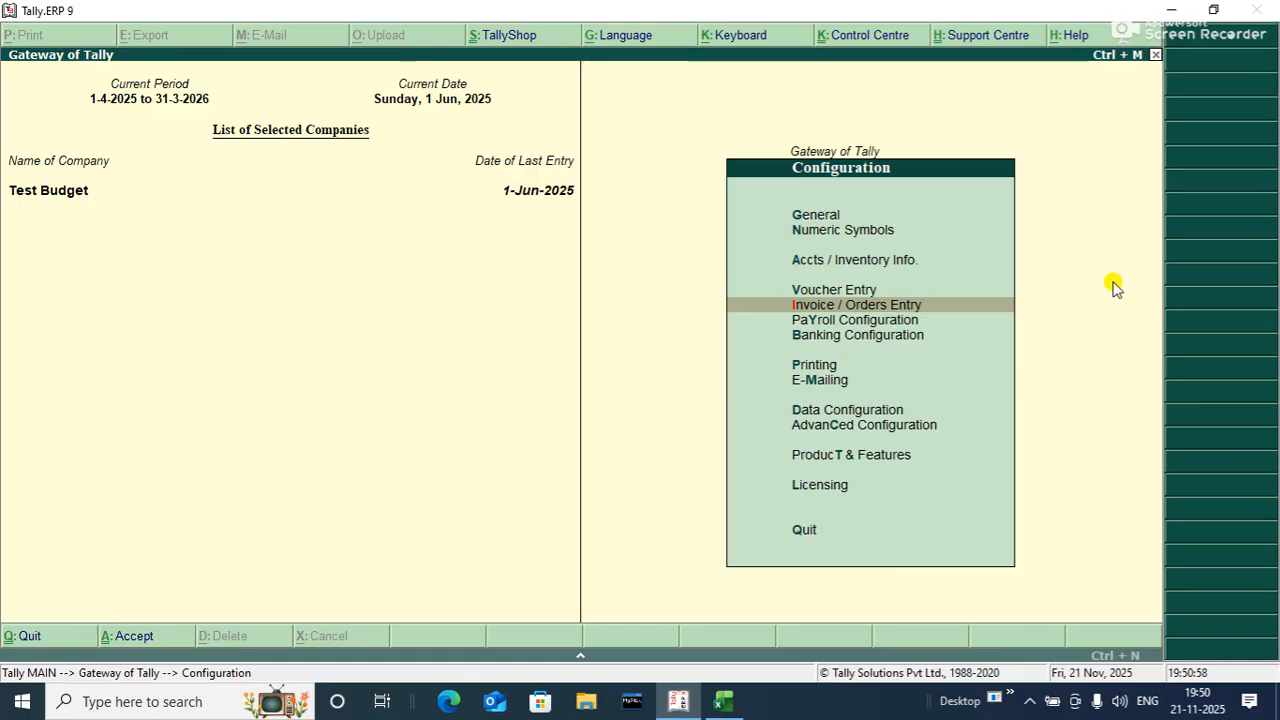
pyautogui.press('Up')
pyautogui.press('Up')
pyautogui.press('Up')
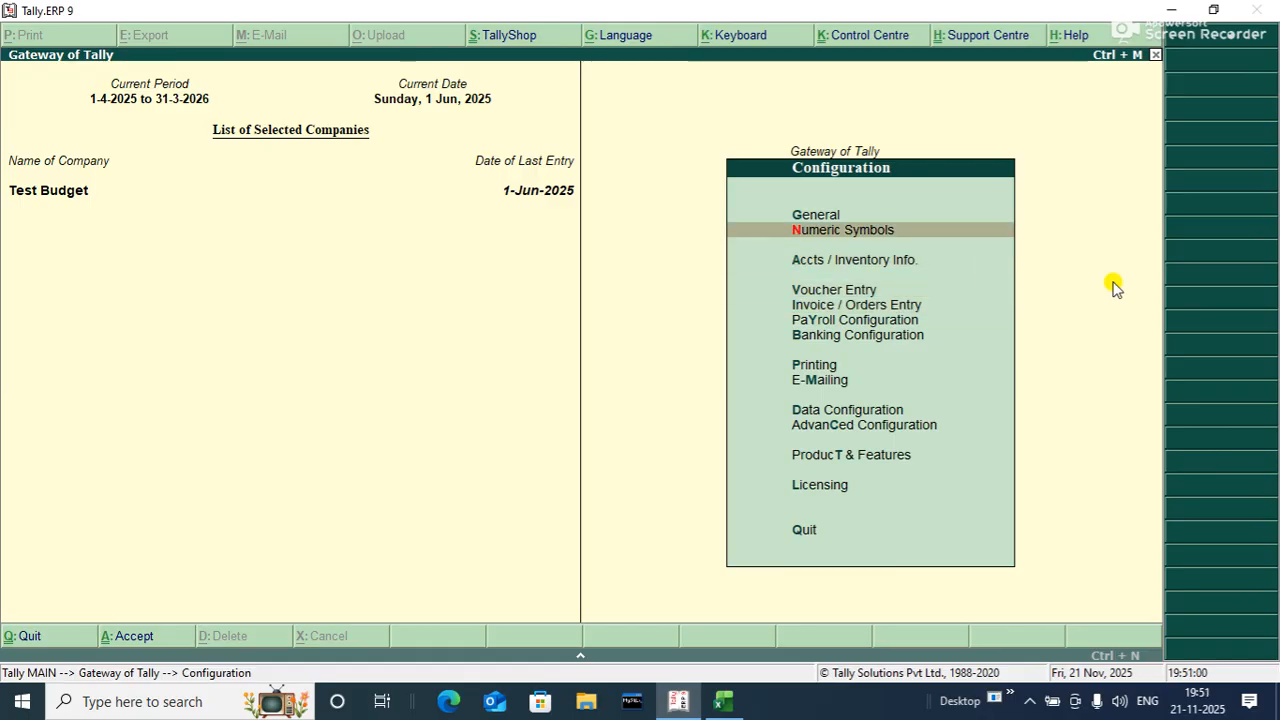
pyautogui.press('Up')
pyautogui.press('Return')
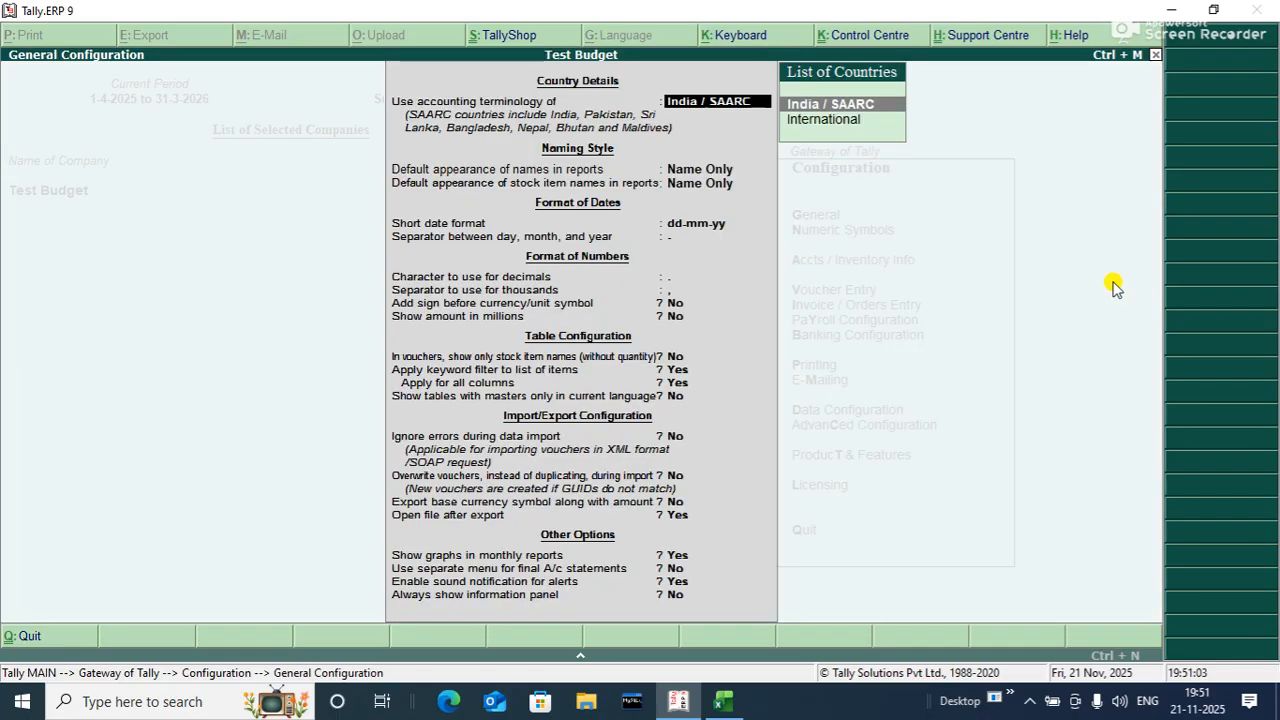
pyautogui.press('Escape')
# Enable standard rates for stock items in the accounts and inventory master configuration, and return to the Gateway of Tally
pyautogui.press('Down')
pyautogui.press('Down')
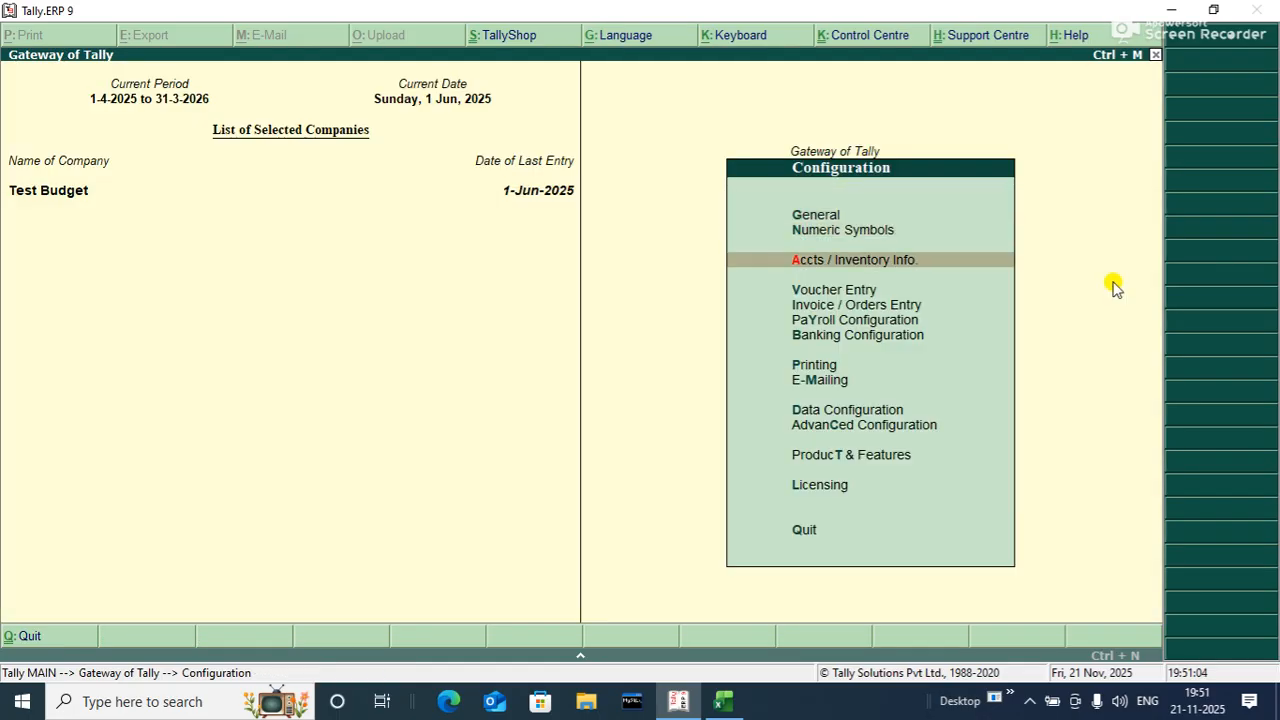
pyautogui.press('Return')
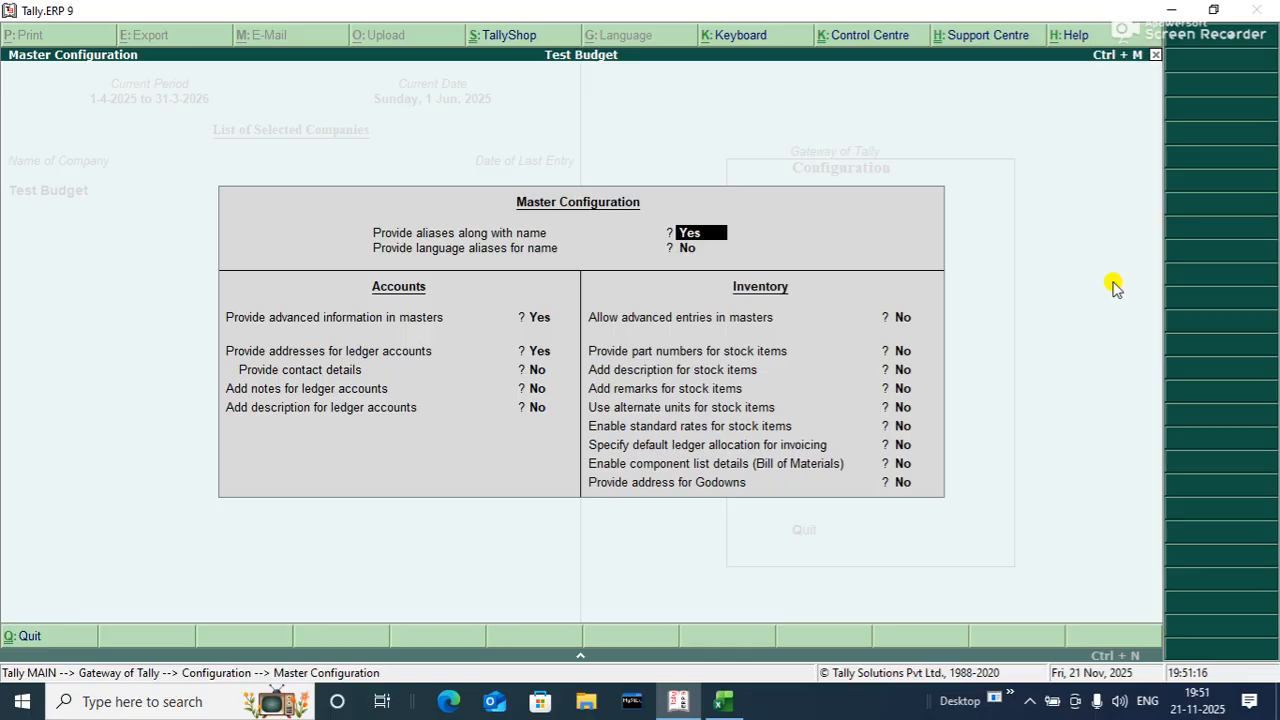
pyautogui.press('Return')
pyautogui.press('Return')
pyautogui.press('Return')
pyautogui.press('Return')
pyautogui.press('Return')
pyautogui.press('Return')
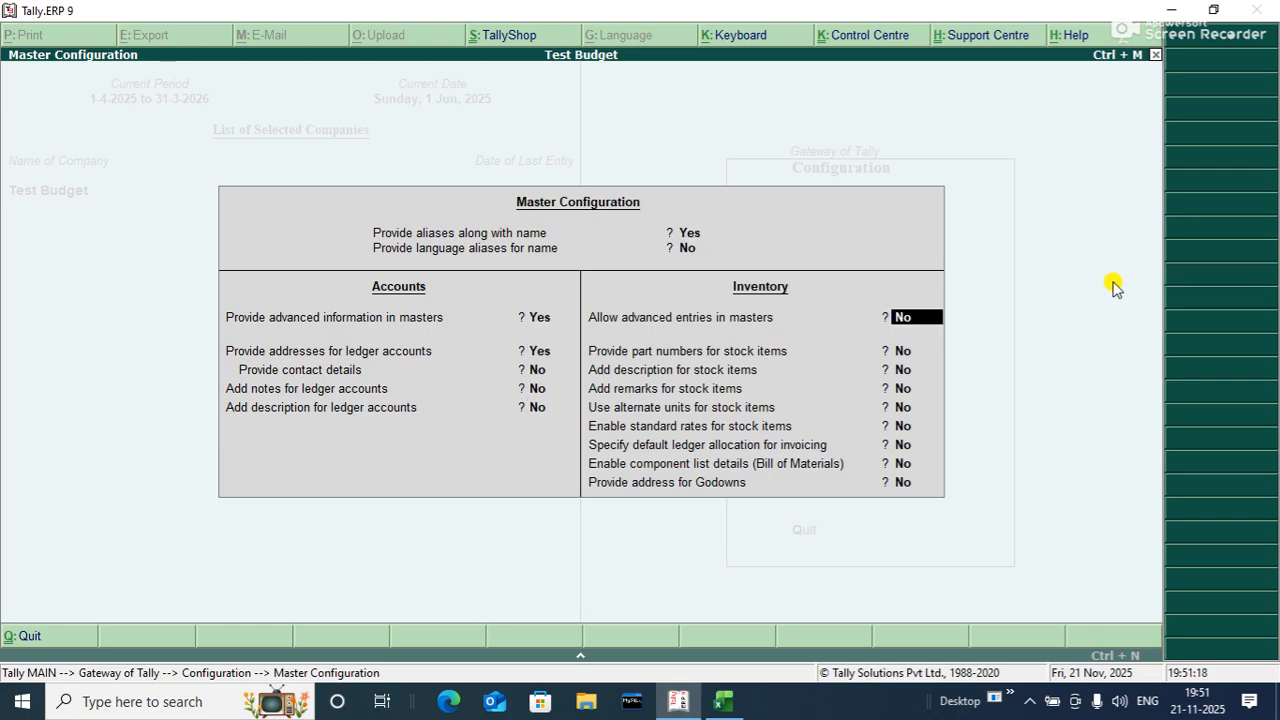
pyautogui.press('Return')
pyautogui.press('Return')
pyautogui.press('Return')
pyautogui.press('Return')
pyautogui.press('Return')
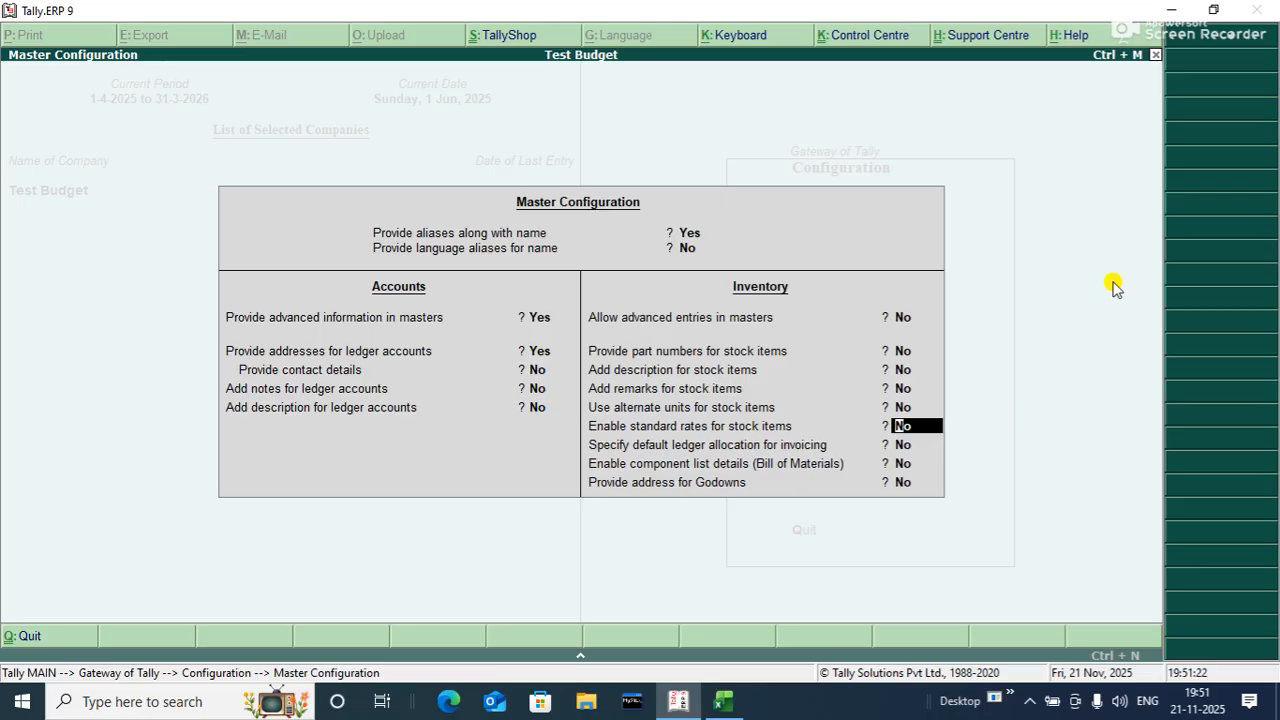
pyautogui.write('y')
pyautogui.press('Return')
pyautogui.hotkey('ctrl', 'a')
pyautogui.press('Escape')
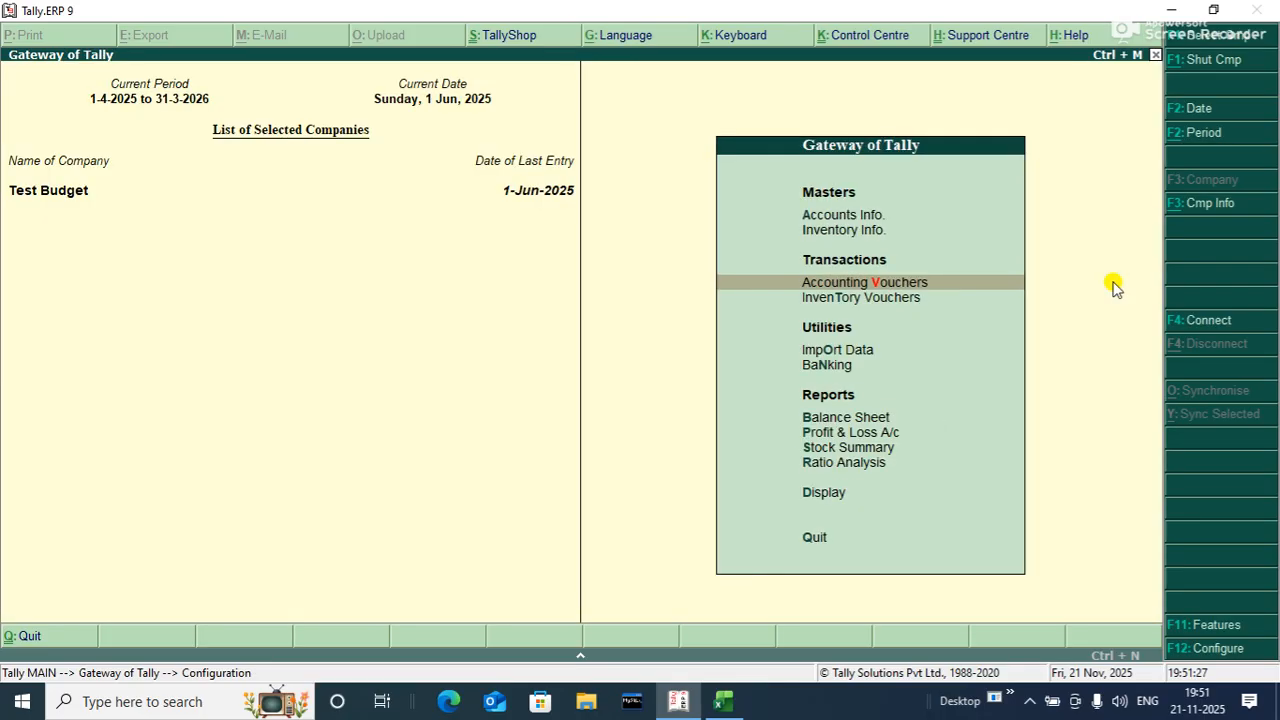
pyautogui.press('Up')
pyautogui.press('Up')
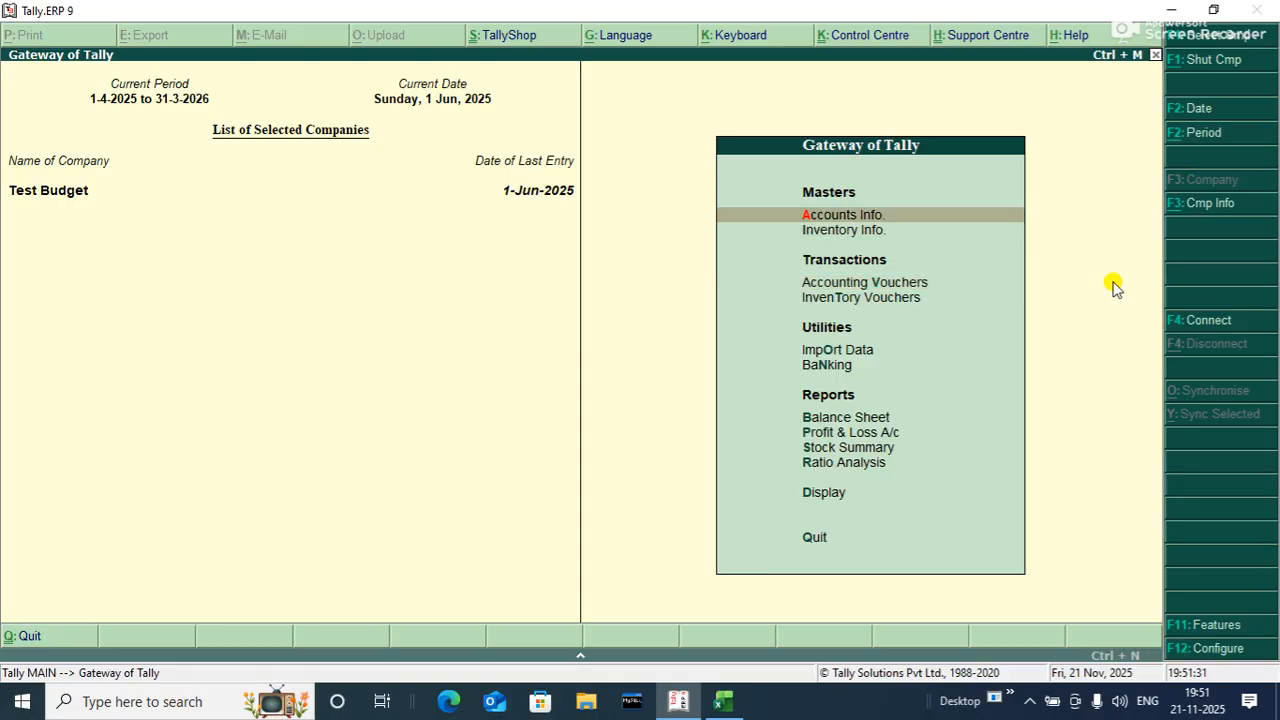
pyautogui.press('Down')
pyautogui.press('Return')
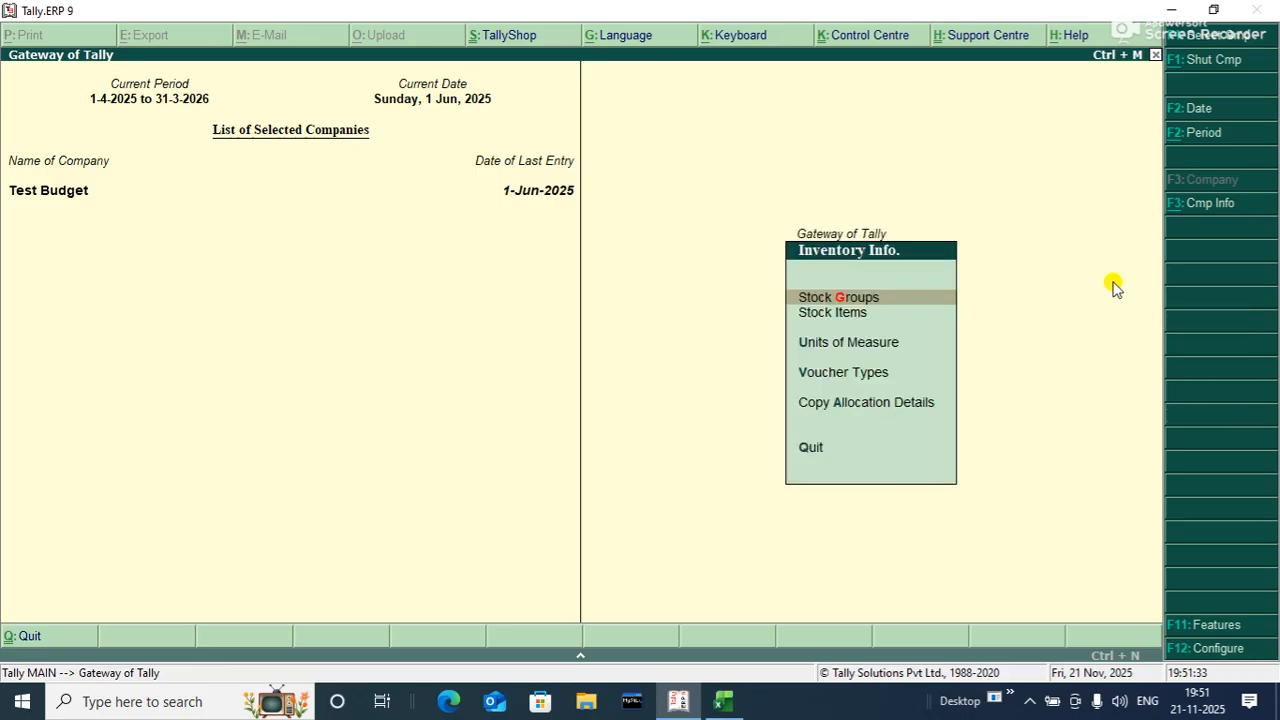
pyautogui.press('Escape')
pyautogui.press('Up')
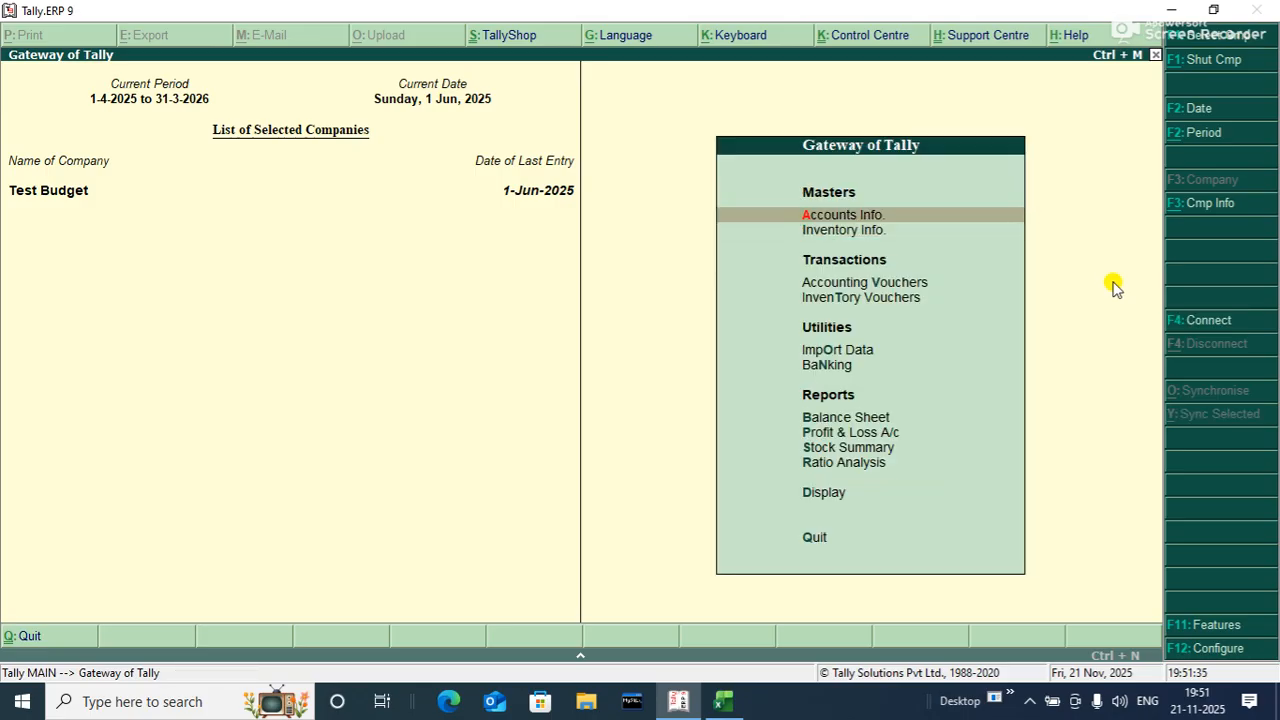
pyautogui.press('Return')
pyautogui.press('Escape')
# Create a simple unit of measure with symbol p, formal name Pcs and 0 decimal places
pyautogui.press('Down')
pyautogui.press('Return')
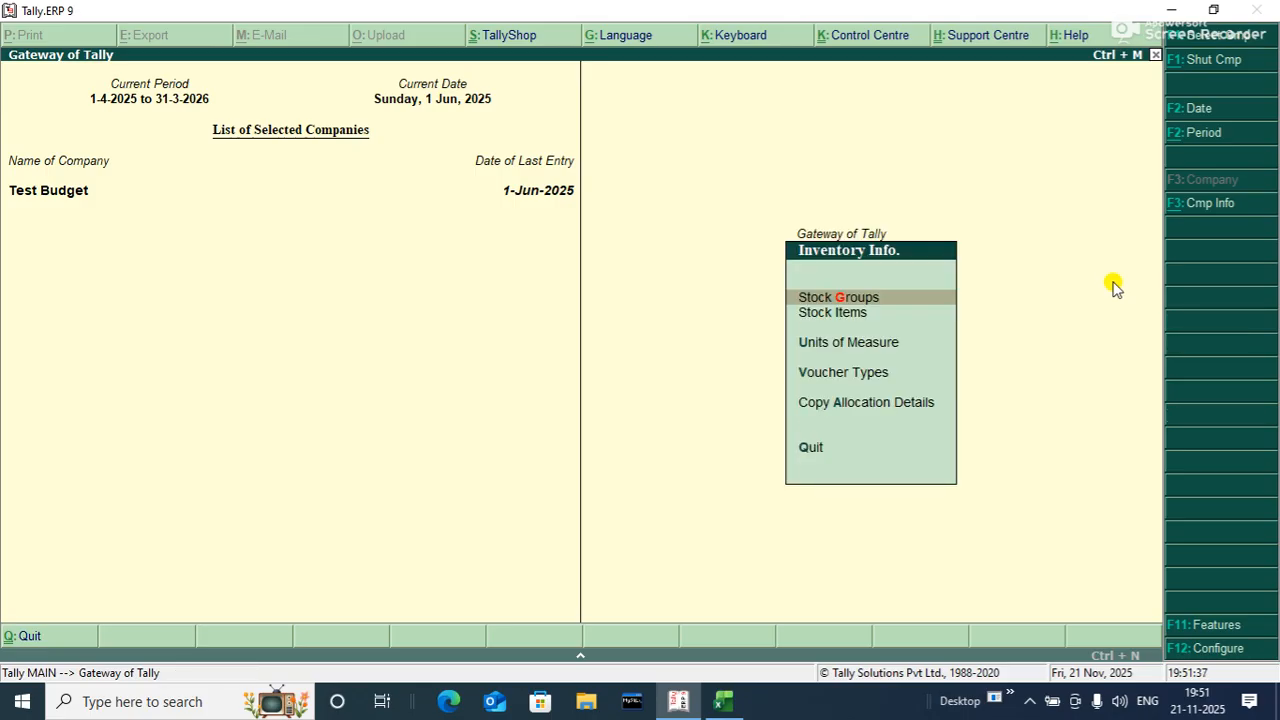
pyautogui.press('Down')
pyautogui.press('Down')
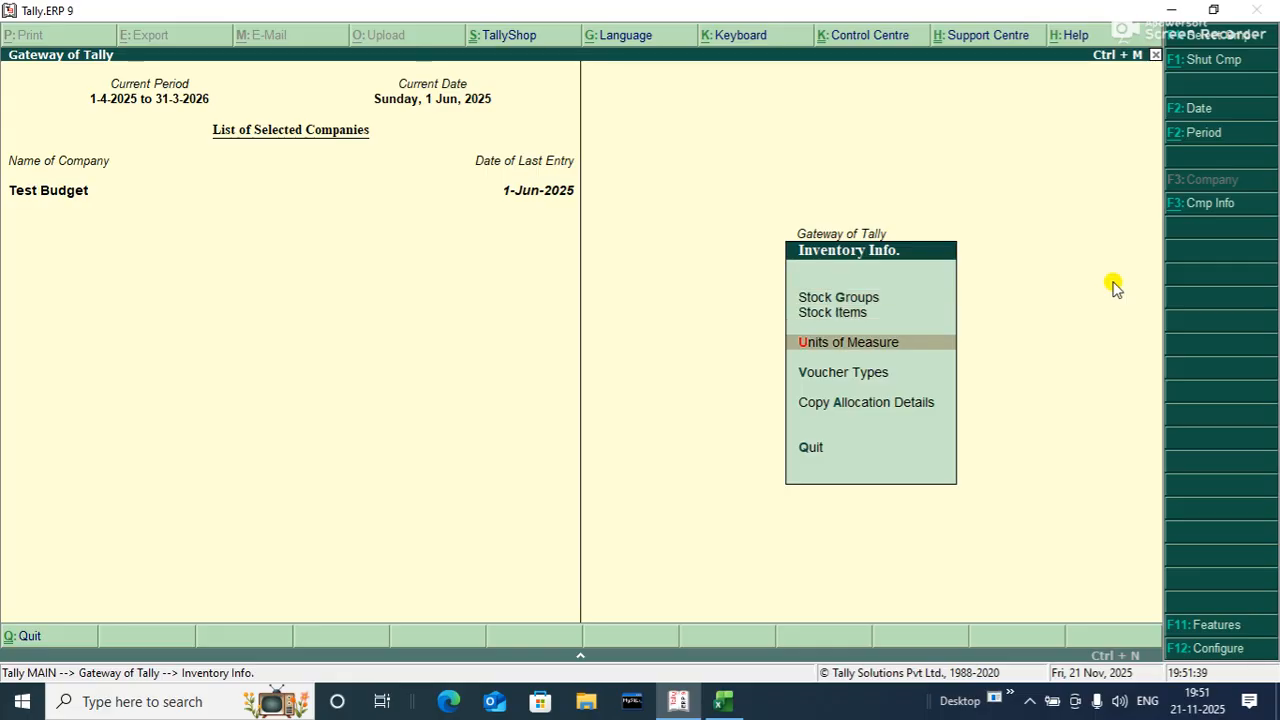
pyautogui.press('Return')
pyautogui.press('Return')
pyautogui.write('p')
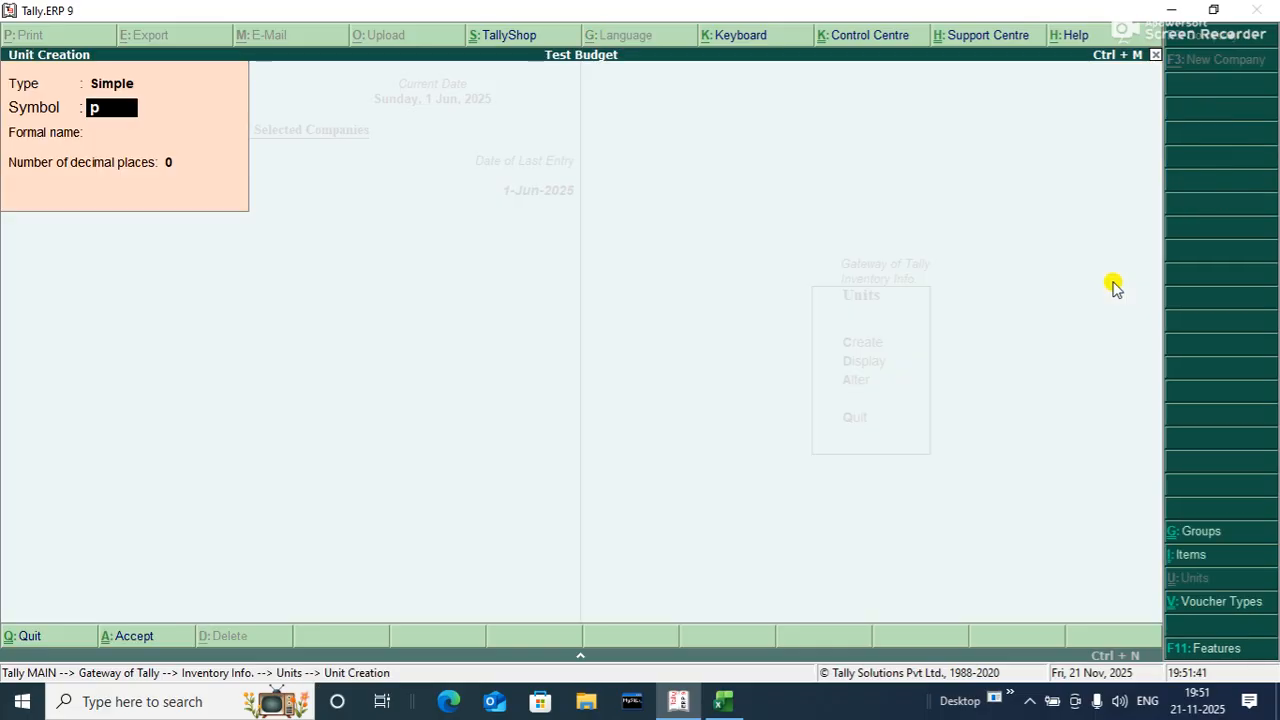
pyautogui.press('Return')
pyautogui.write('Pcs')
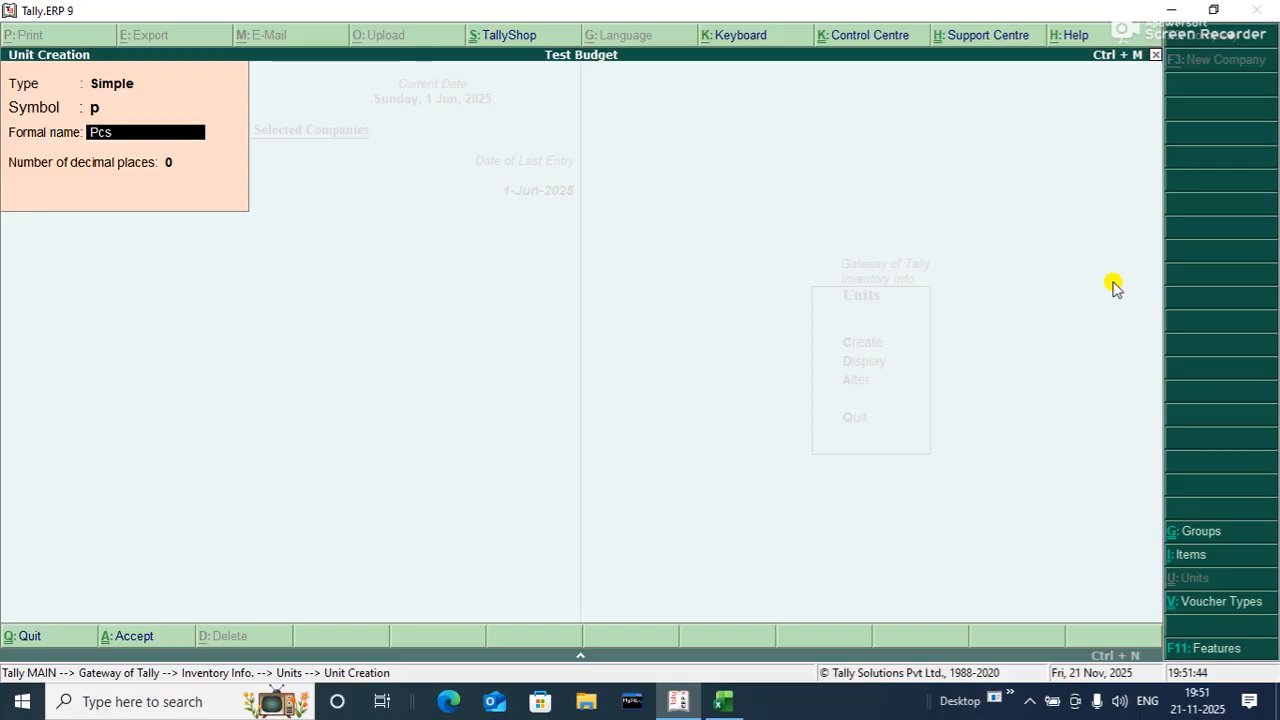
pyautogui.press('Return')
pyautogui.press('Return')
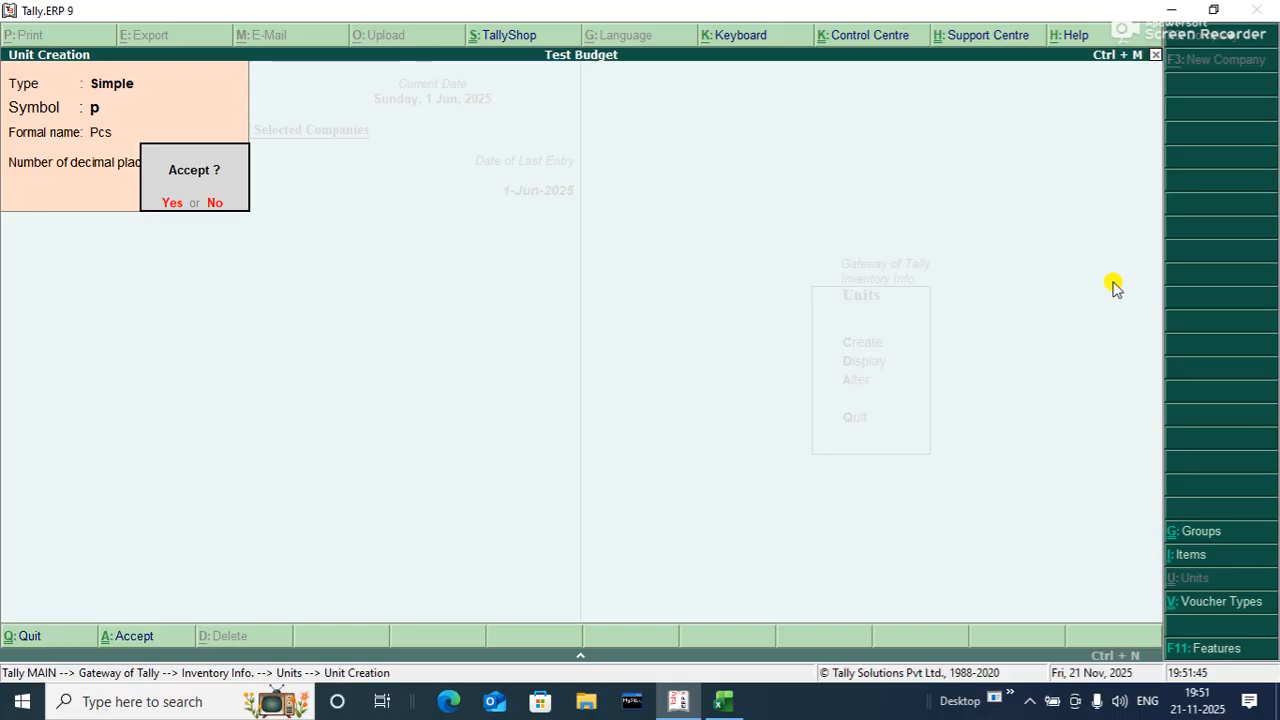
pyautogui.press('Return')
pyautogui.press('Escape')
pyautogui.press('Return')
pyautogui.press('Escape')
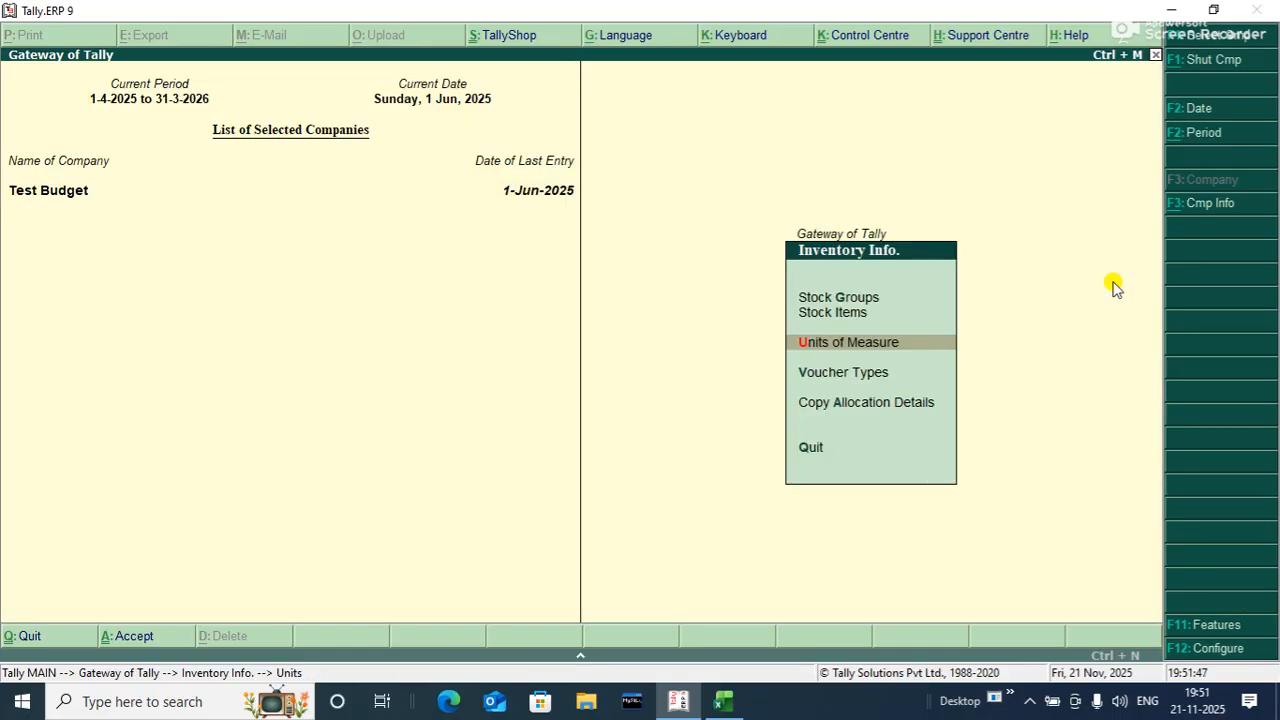
# Start a new single stock item named Laptop under Primary with unit p
pyautogui.press('Up')
pyautogui.press('Up')
pyautogui.press('Down')
pyautogui.press('Return')
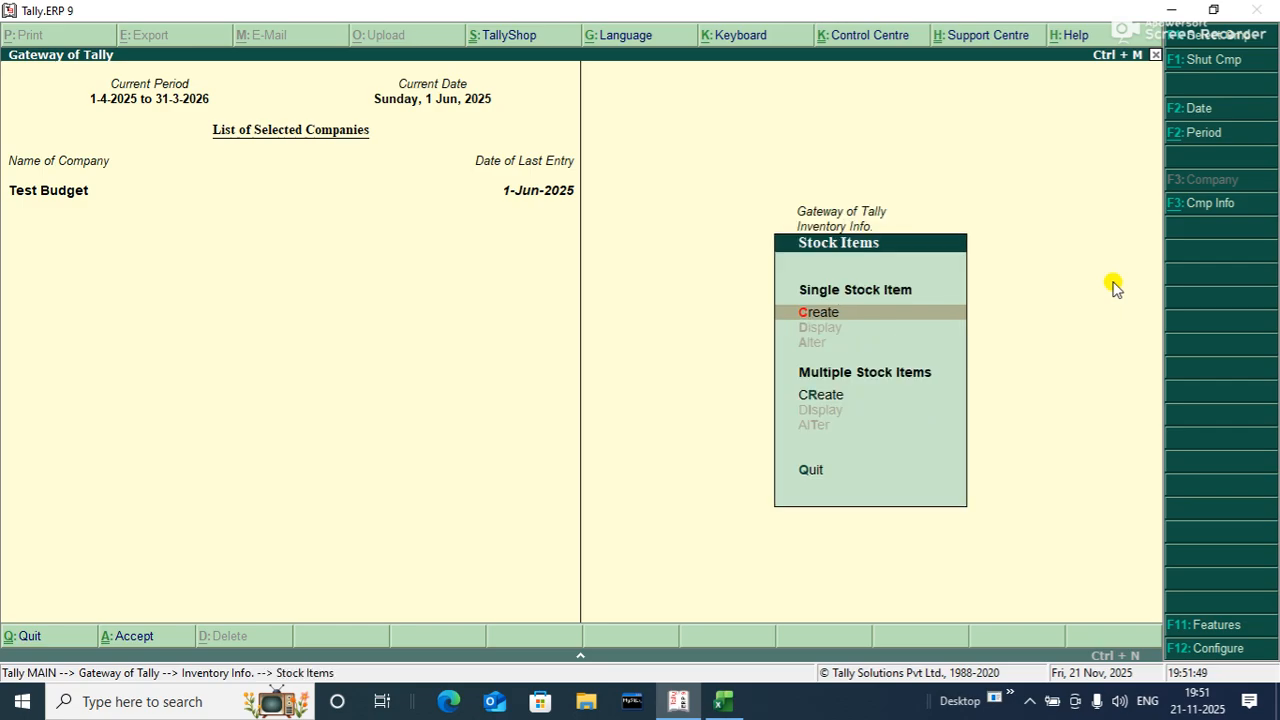
pyautogui.press('Return')
pyautogui.write('La')
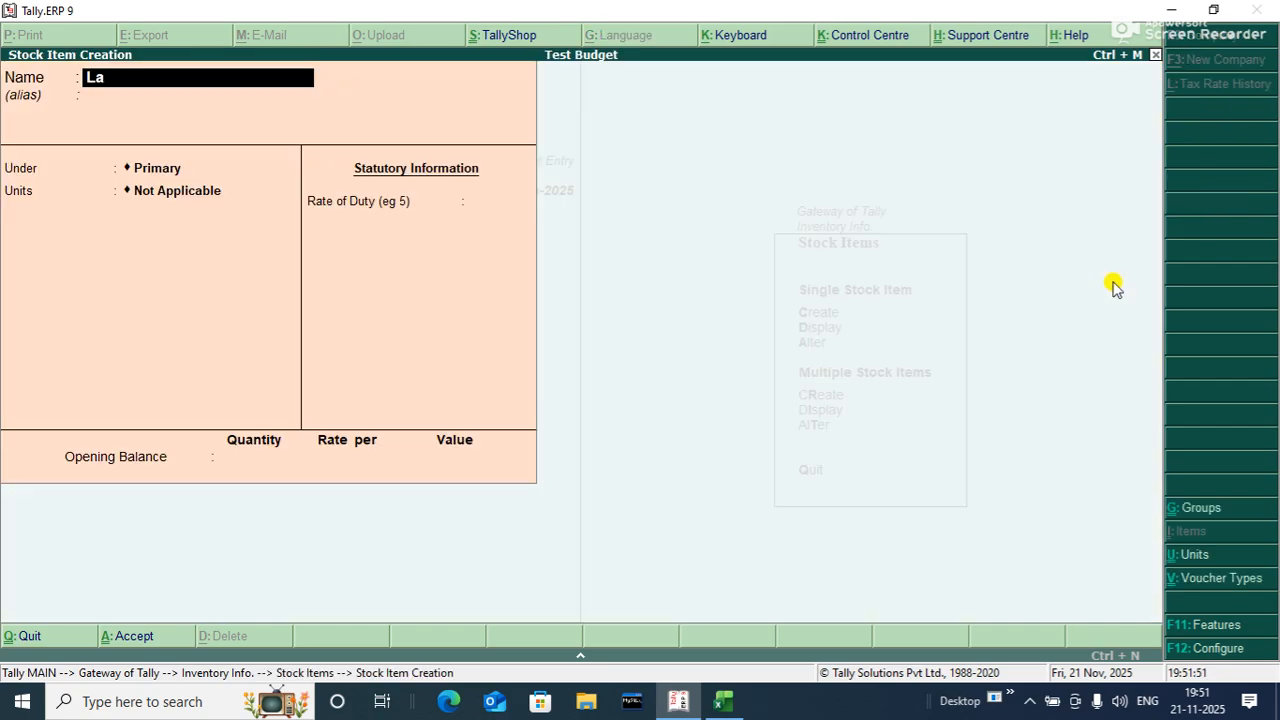
pyautogui.write('ptop')
pyautogui.press('Return')
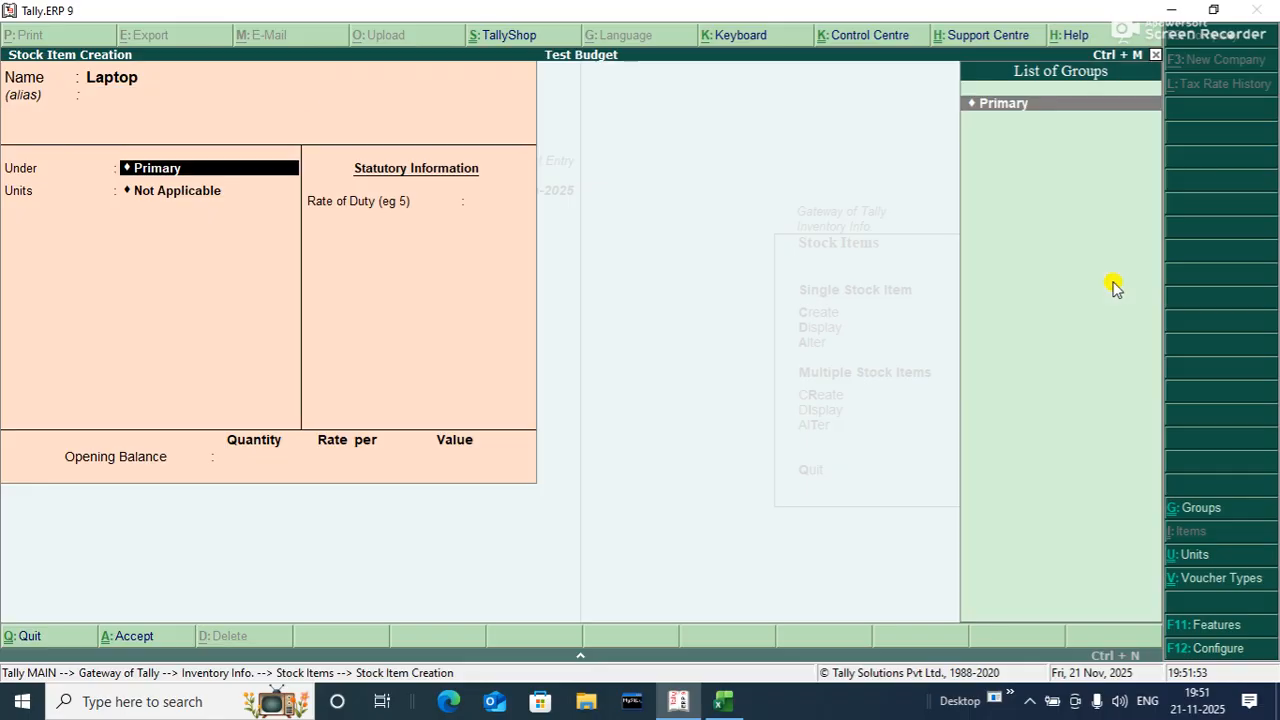
pyautogui.press('Return')
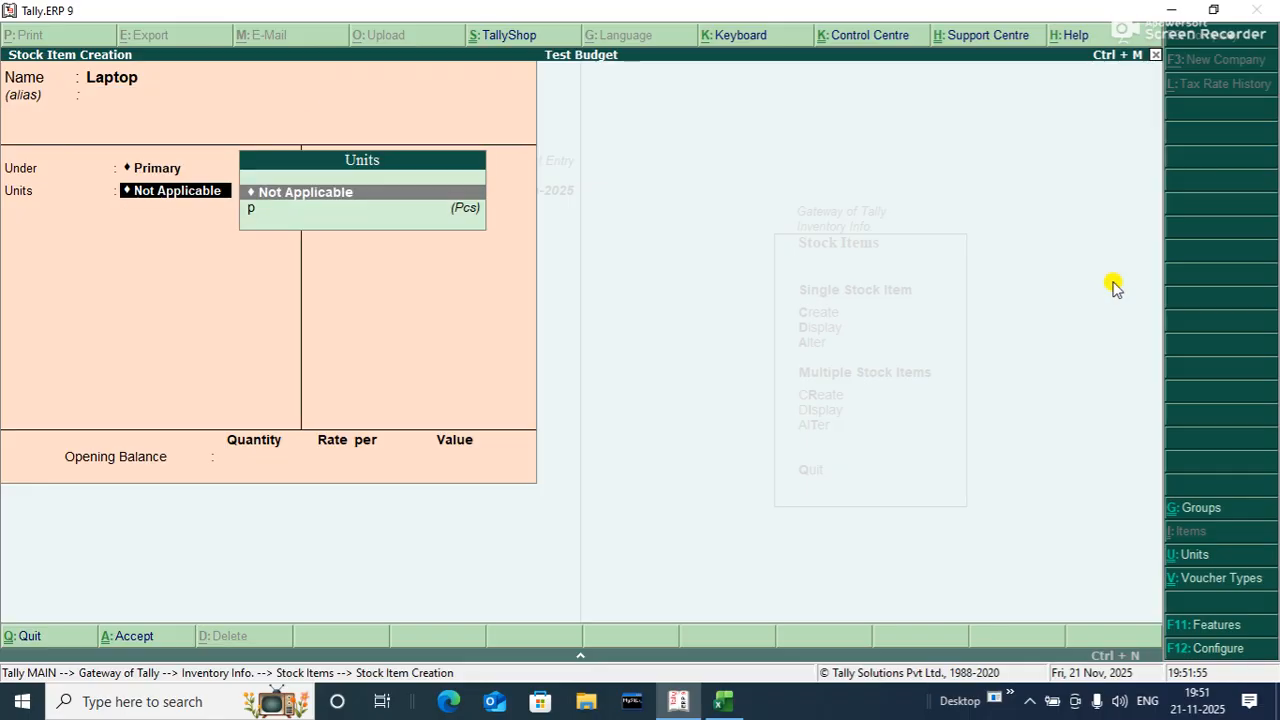
pyautogui.press('Down')
pyautogui.press('Return')
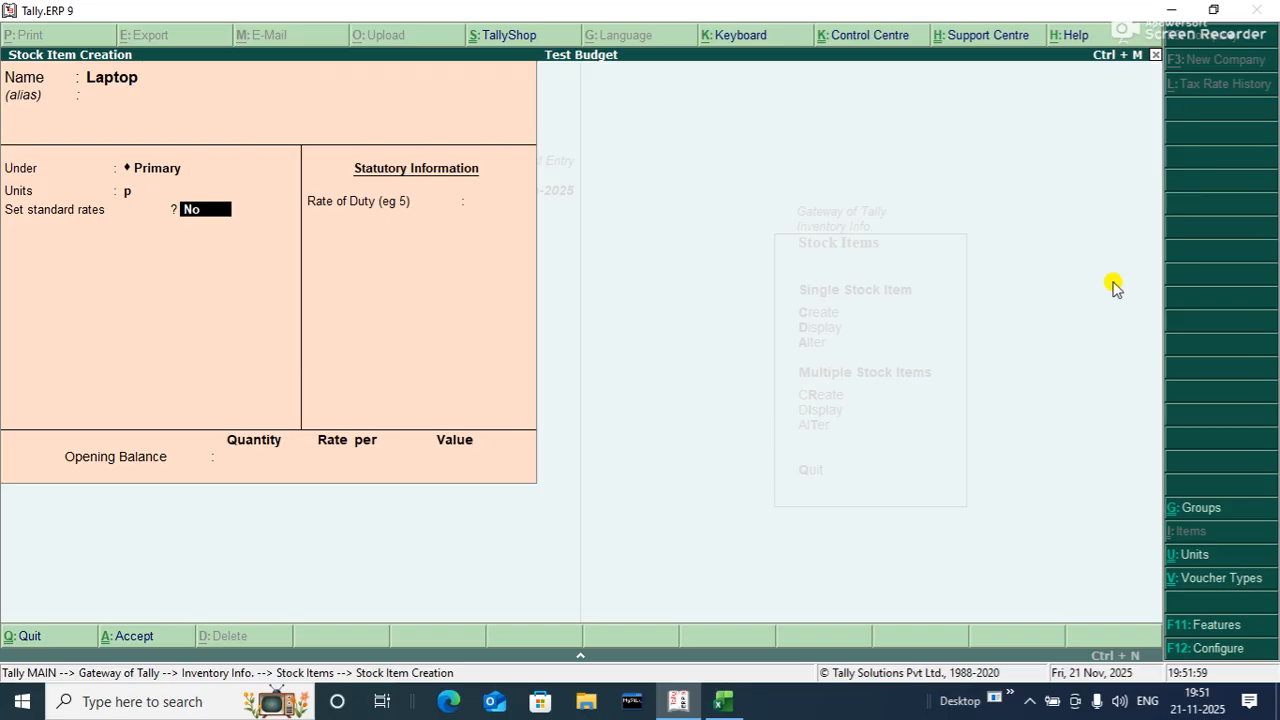
# Turn on standard rates for the Laptop item and set its standard cost to 30000 per p from 1-Apr-2025
pyautogui.press('y')
pyautogui.press('Return')
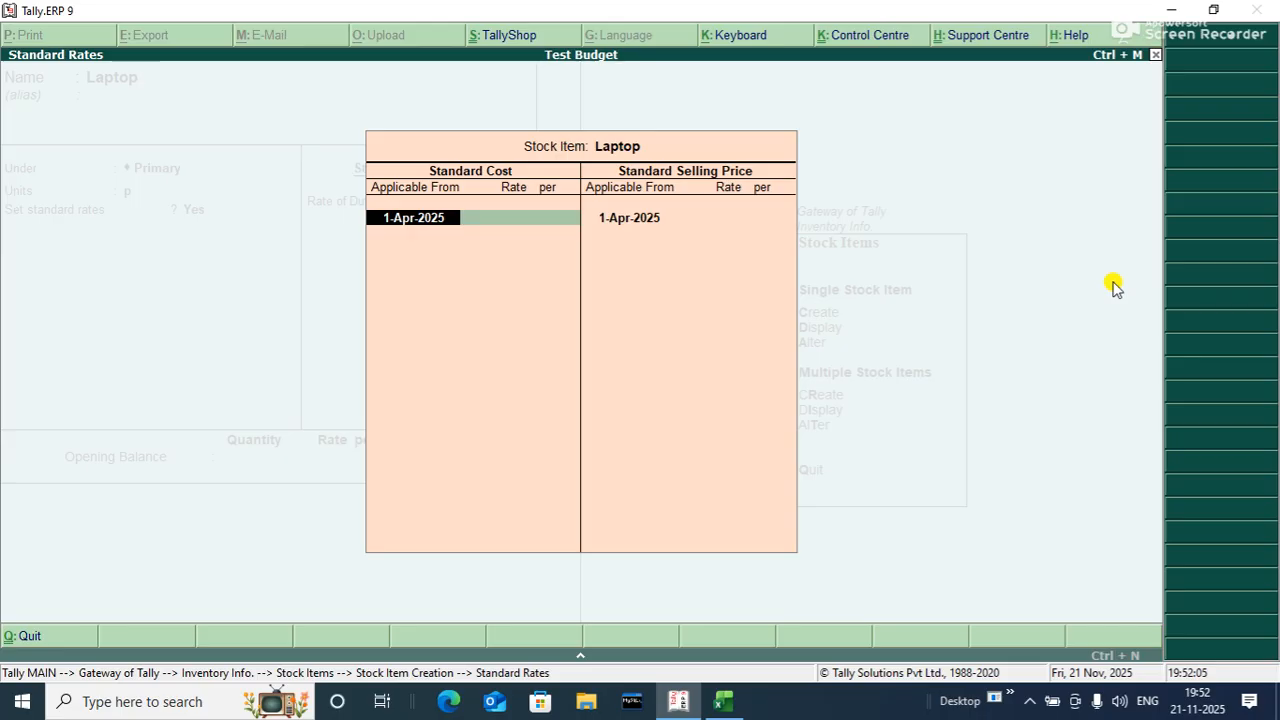
pyautogui.press('Return')
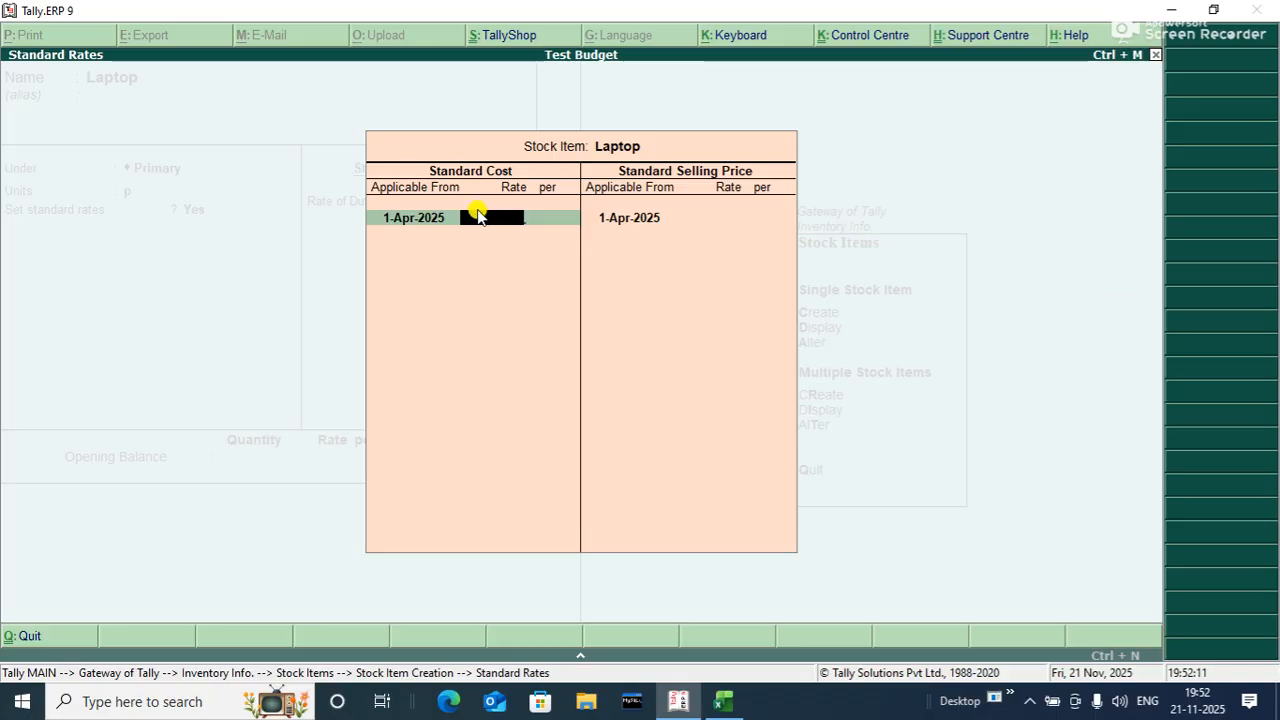
pyautogui.write('30000')
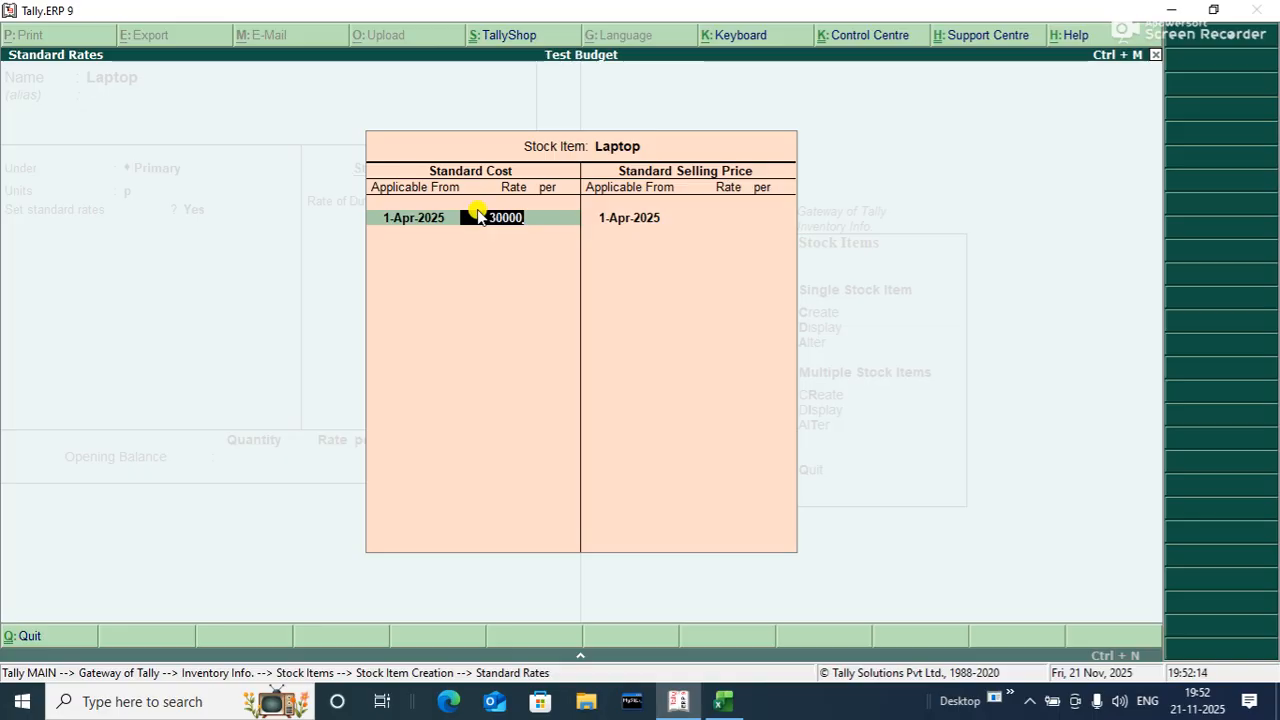
pyautogui.press('Return')
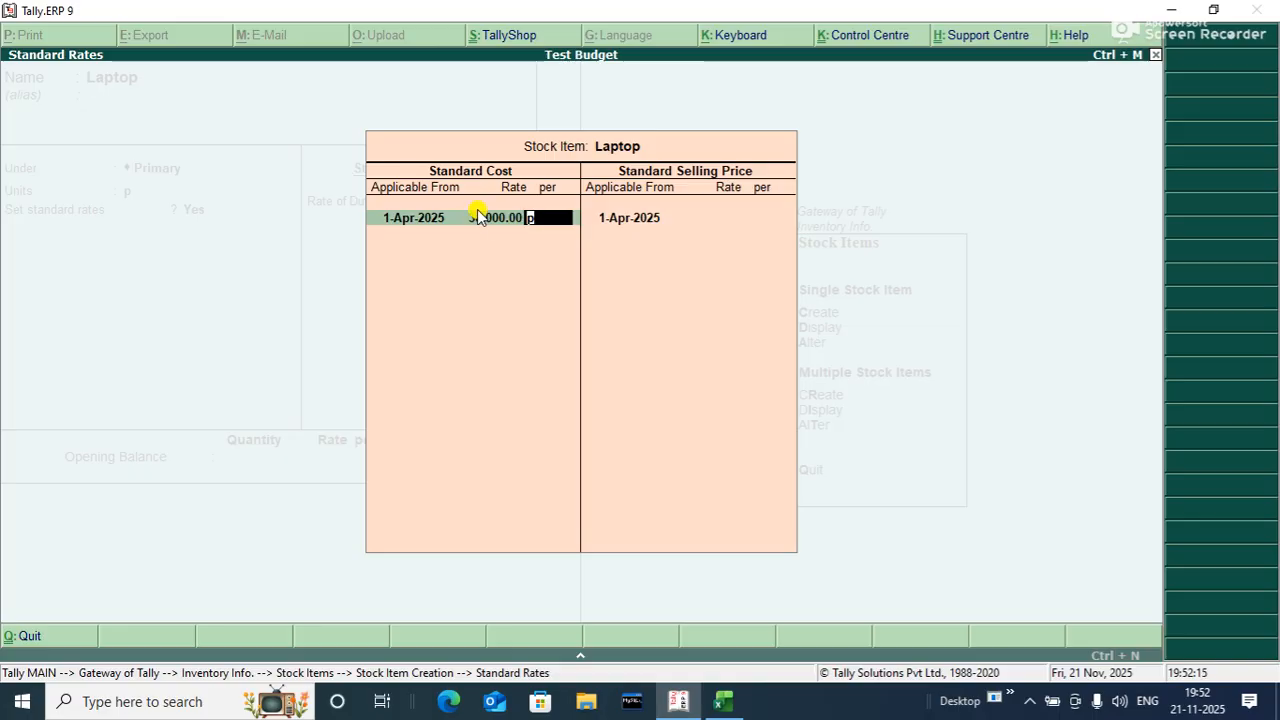
pyautogui.press('Return')
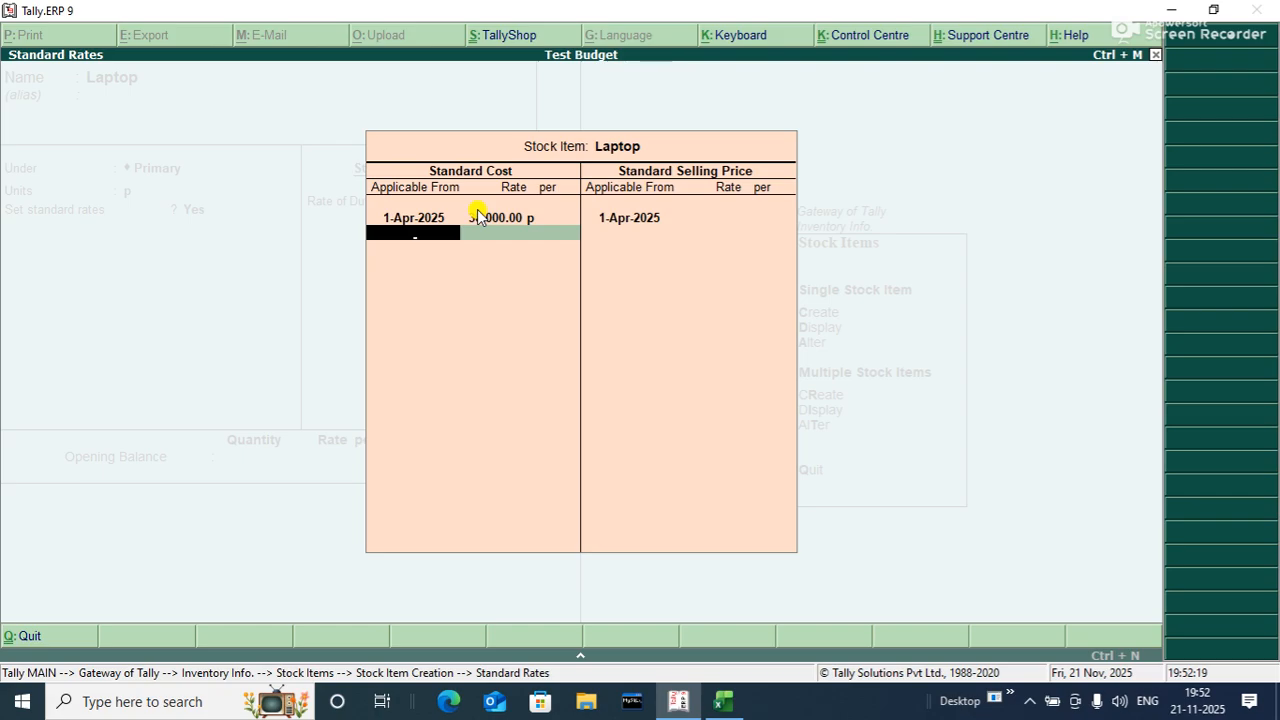
pyautogui.press('Return')
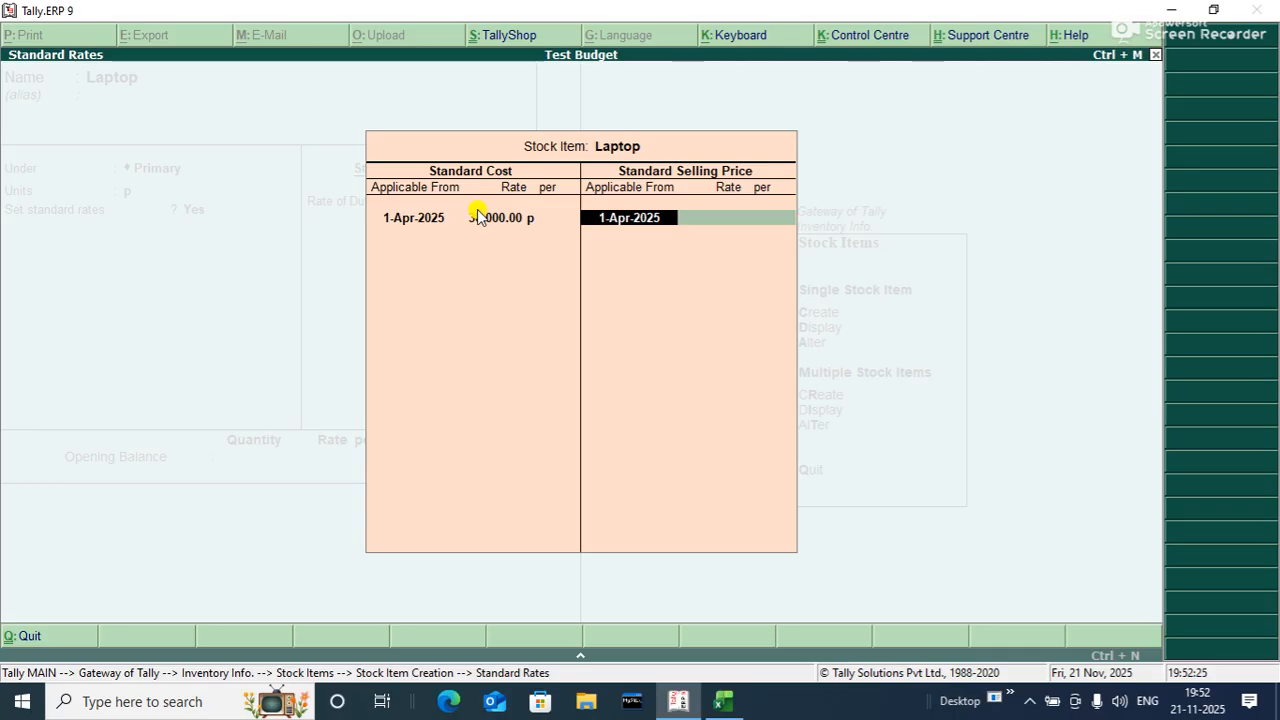
# Set the Laptop's standard selling price to 35000 per p from 1-Apr-2025 and save the stock item
pyautogui.press('Return')
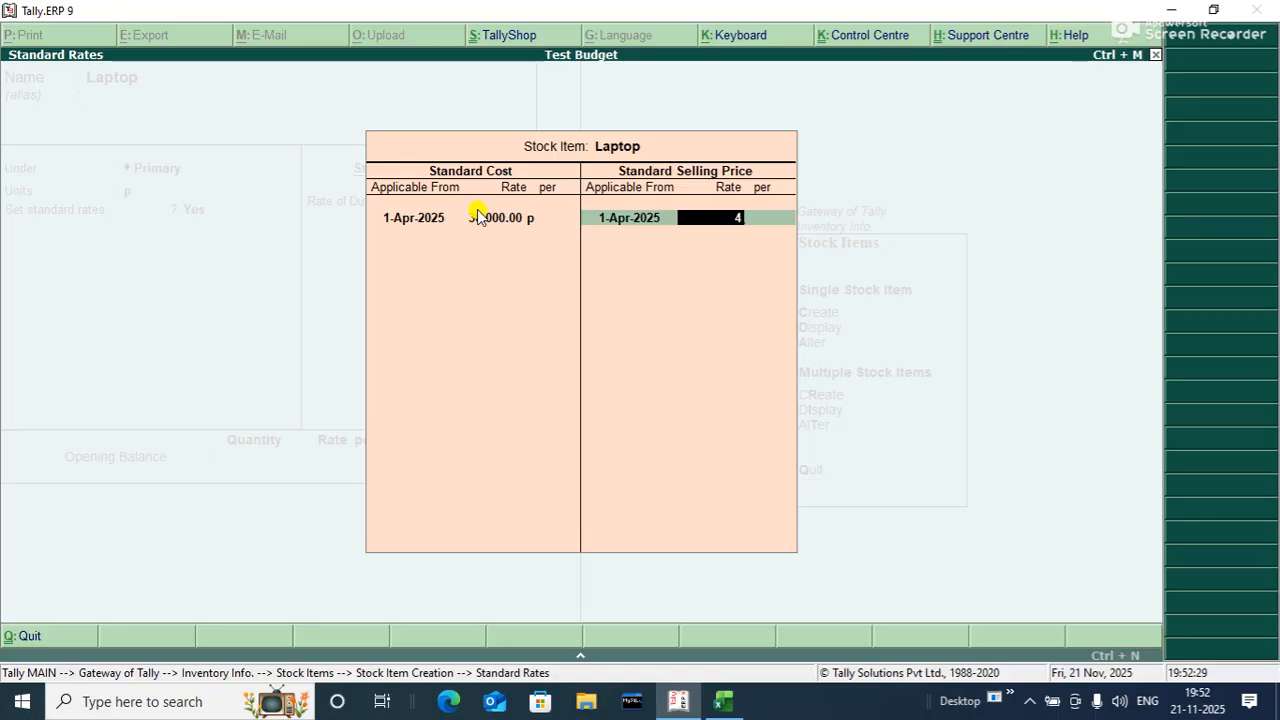
pyautogui.write('35000')
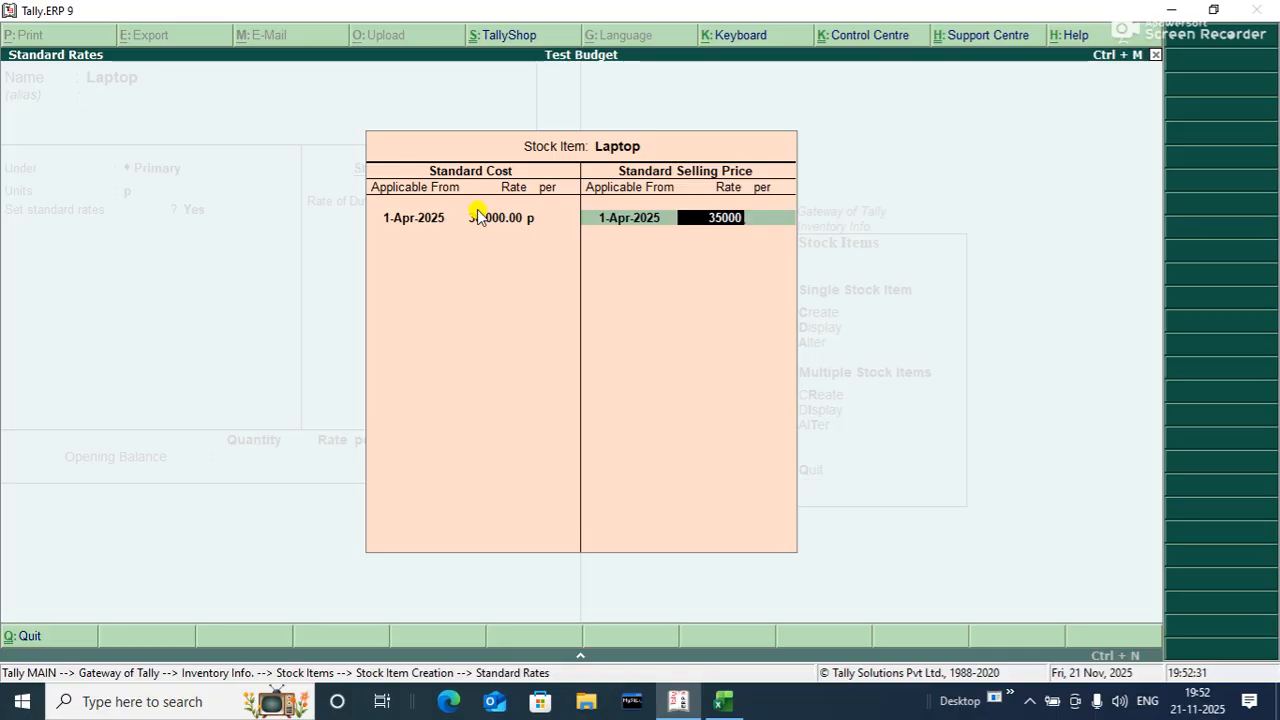
pyautogui.press('Return')
pyautogui.press('Return')
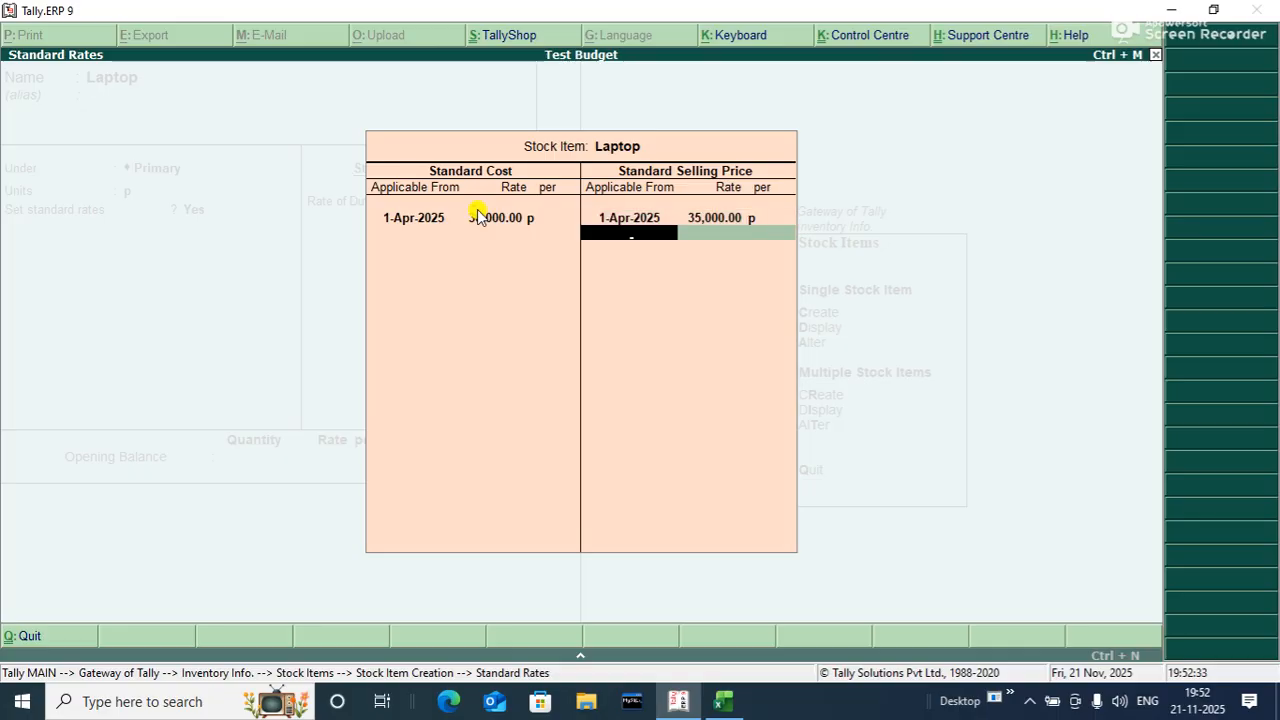
pyautogui.press('Return')
pyautogui.press('Return')
pyautogui.press('Return')
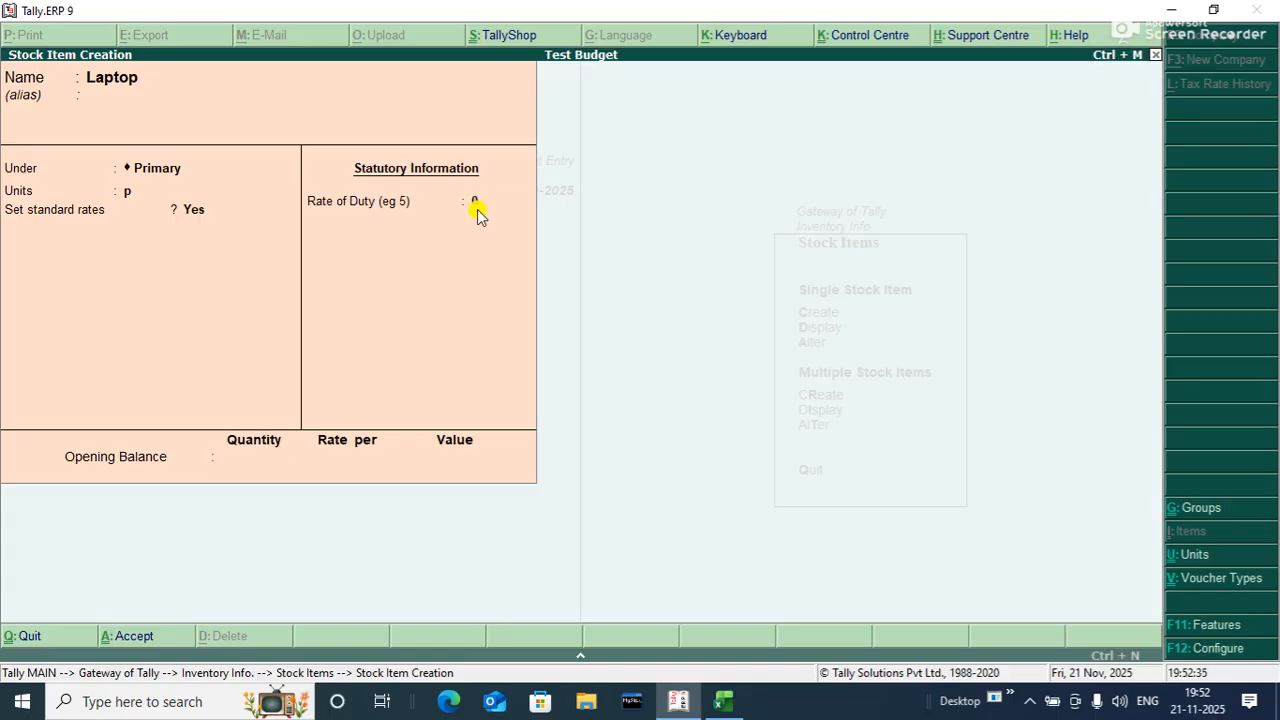
pyautogui.press('Return')
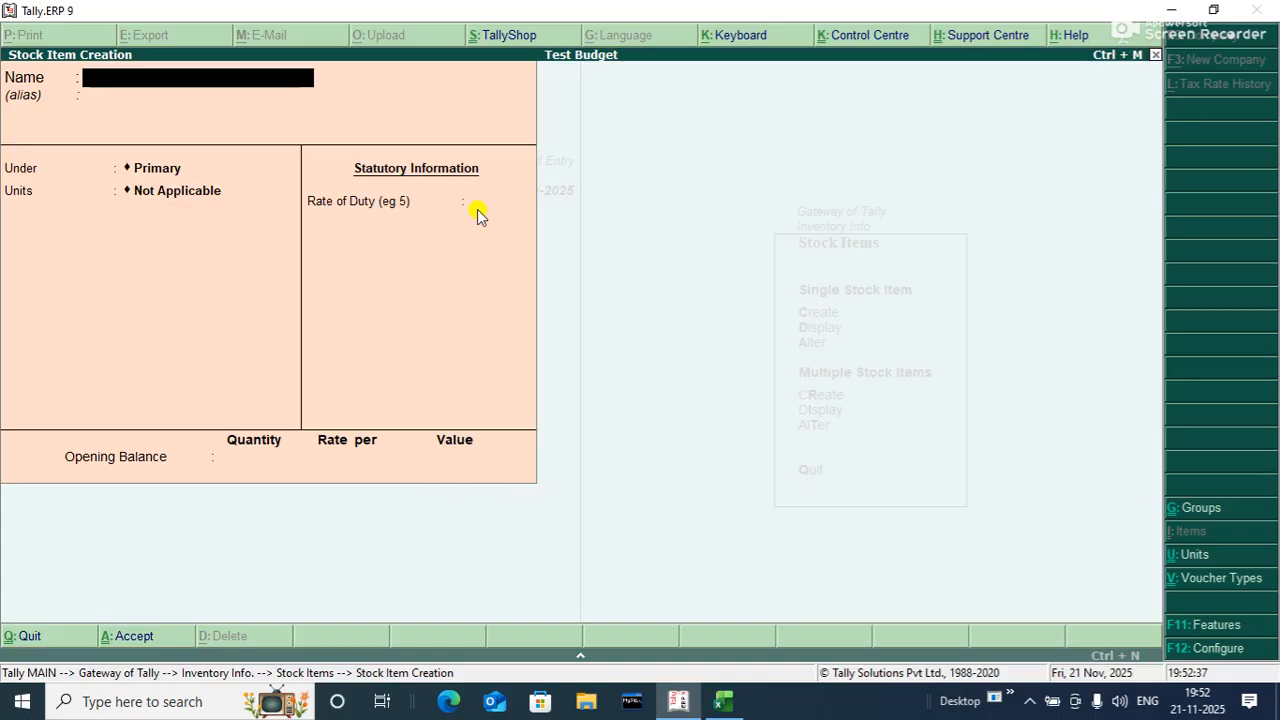
# Name the next stock item Printer, under Primary with unit p
pyautogui.write('Printer')
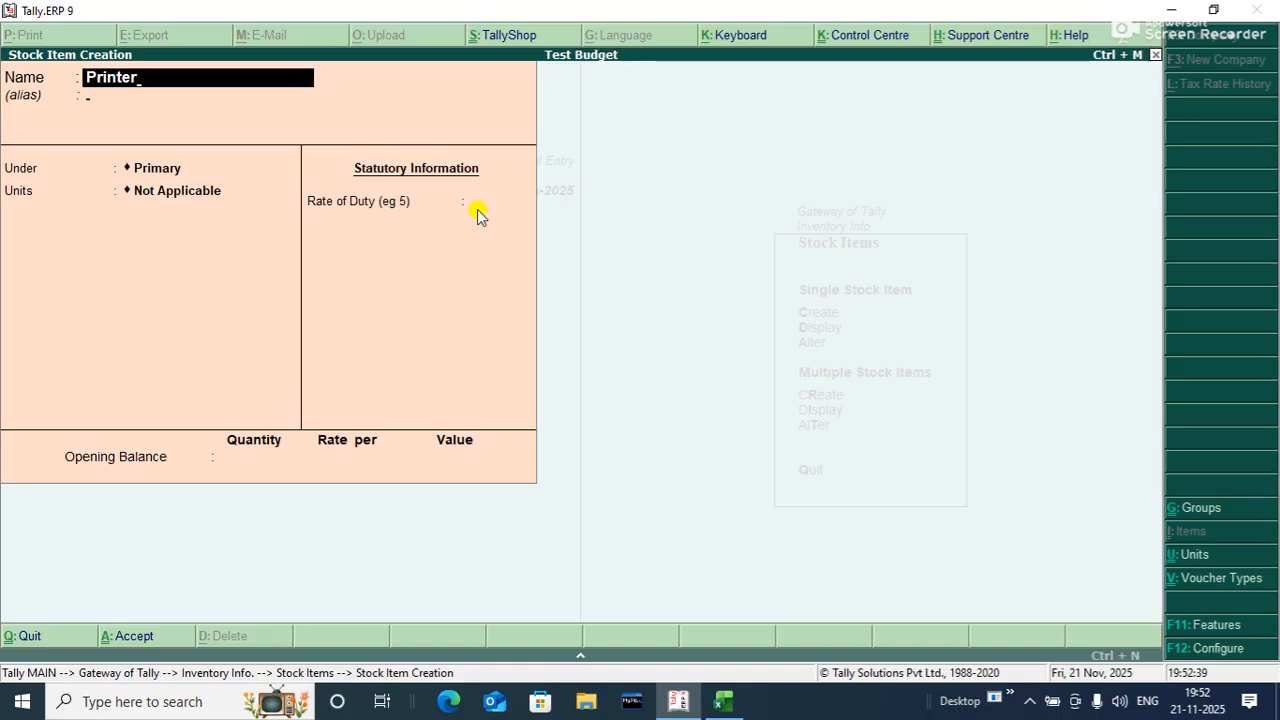
pyautogui.press('Return')
pyautogui.press('Return')
pyautogui.write('p')
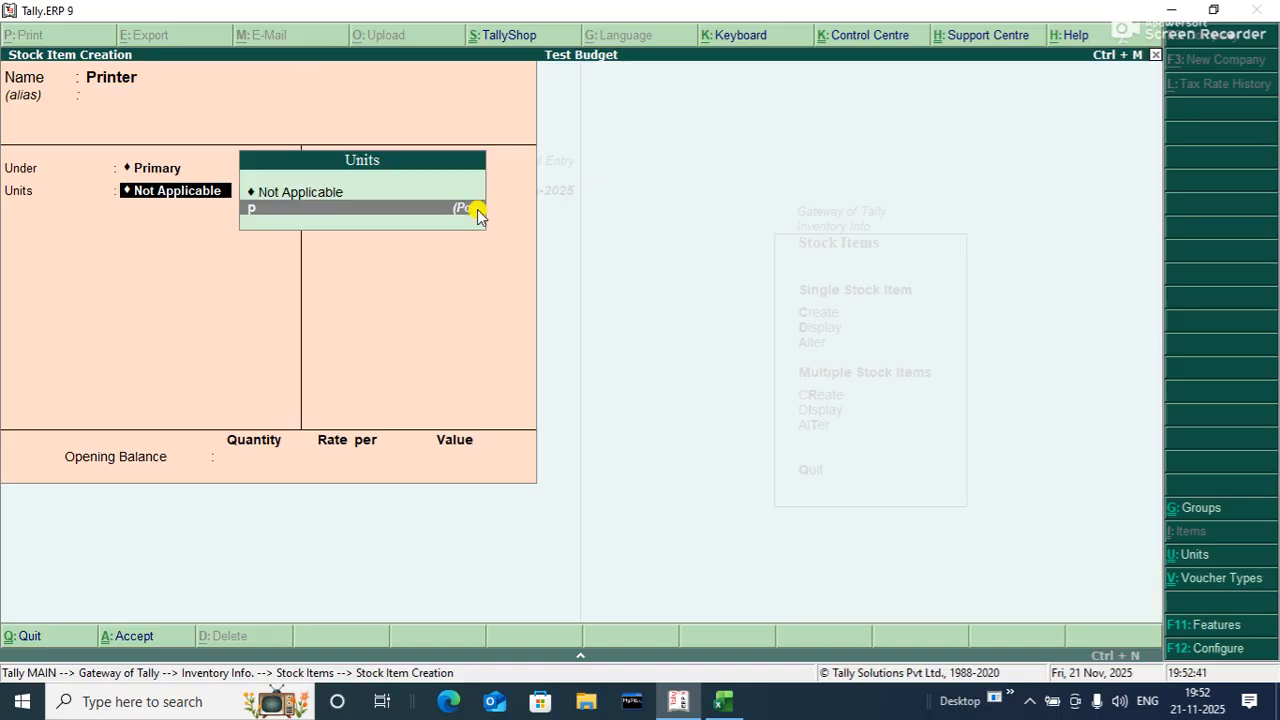
pyautogui.press('Return')
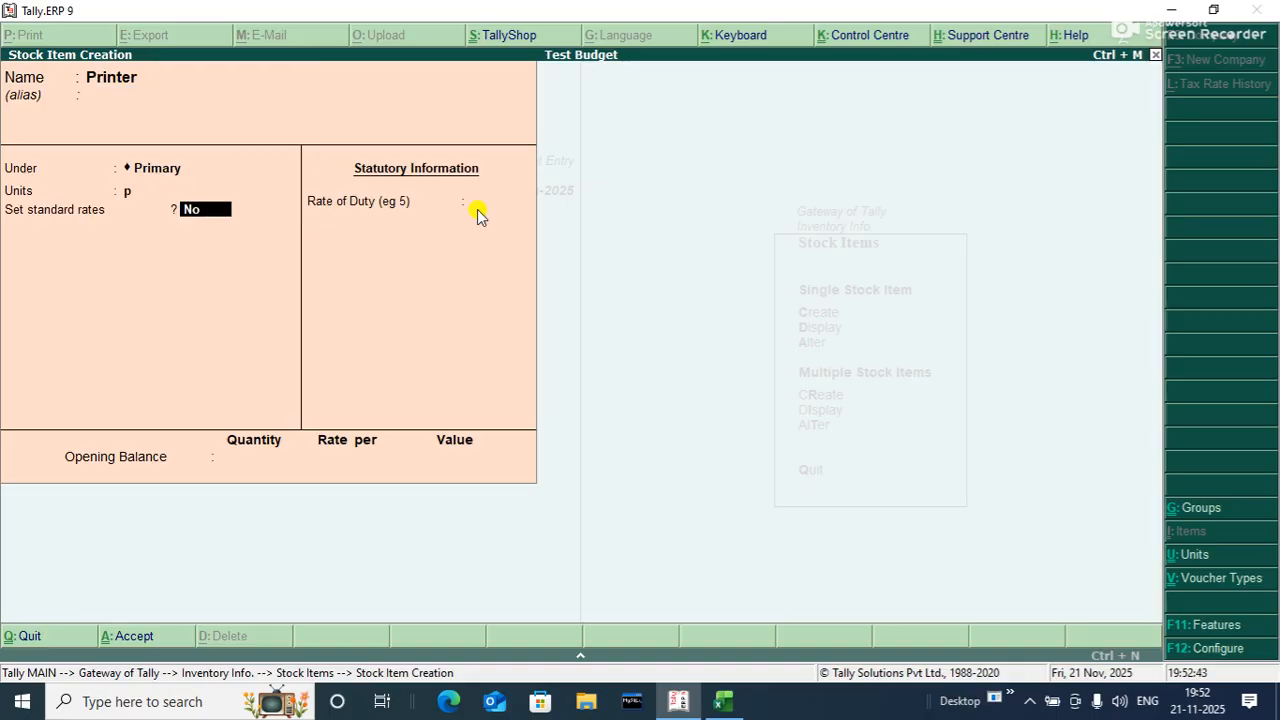
# Turn on standard rates for the Printer item and set its standard cost to 7000 per p from 1-Apr-2025
pyautogui.write('y')
pyautogui.press('Return')
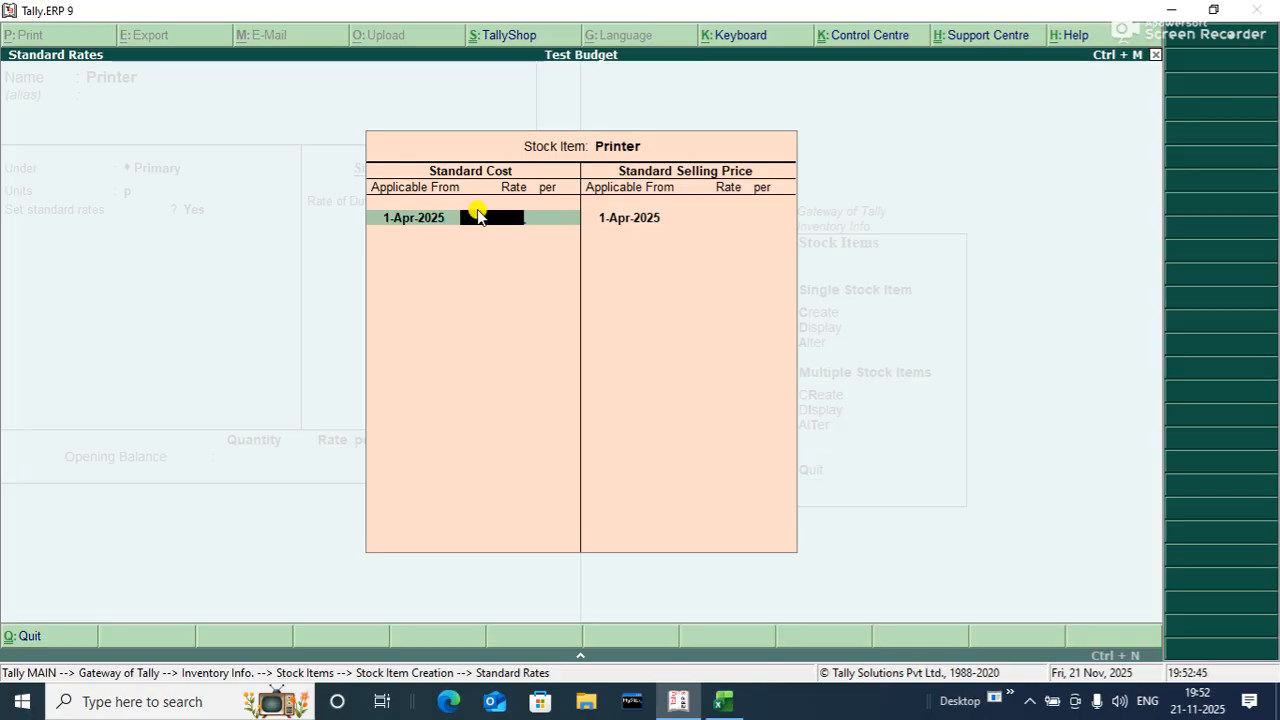
pyautogui.write('70000')
pyautogui.press('BackSpace')
pyautogui.press('Return')
pyautogui.press('Return')
pyautogui.press('Return')
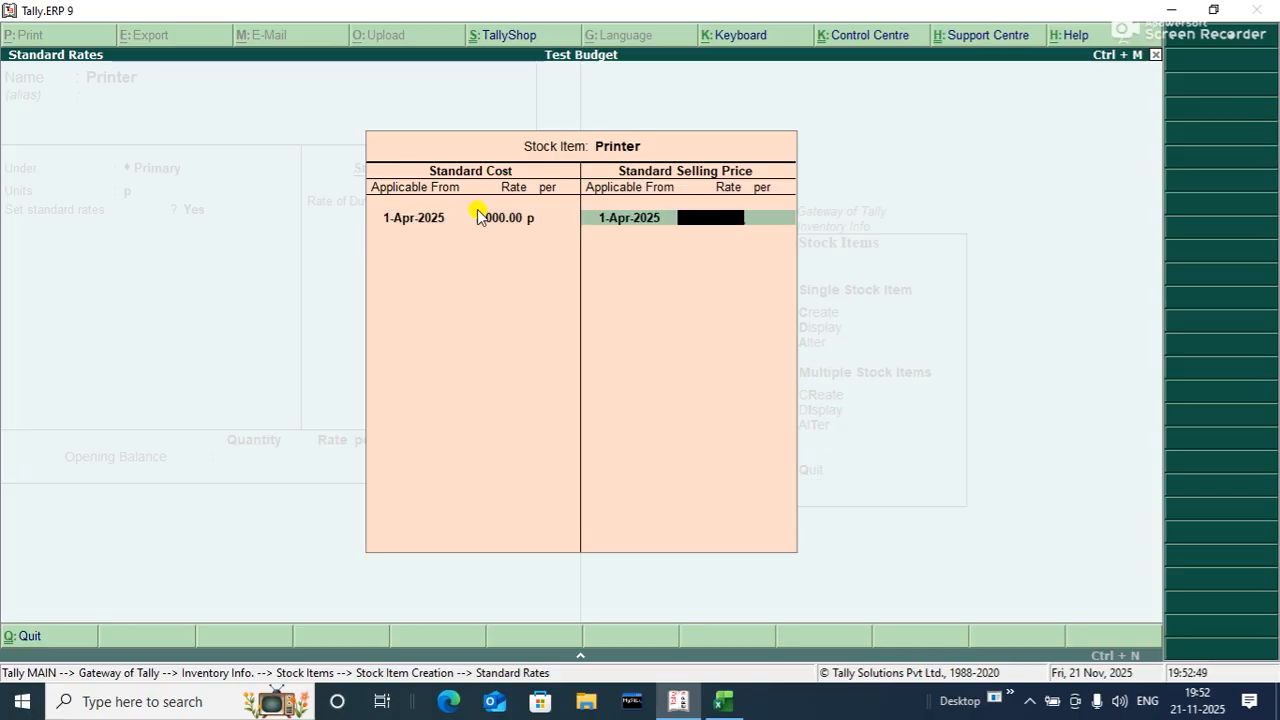
# Set the Printer's standard selling price to 10000 per p from 1-Apr-2025 and save the stock item
pyautogui.write('10000')
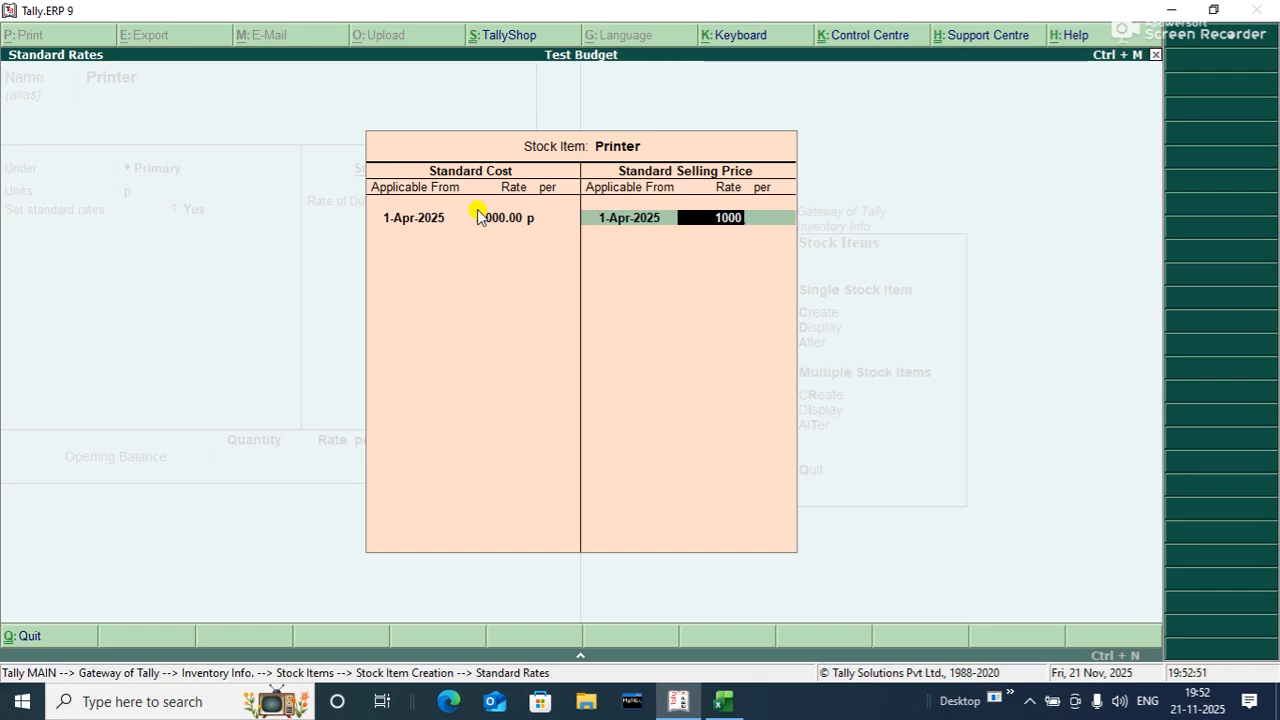
pyautogui.press('Return')
pyautogui.press('Return')
pyautogui.press('Return')
pyautogui.press('Return')
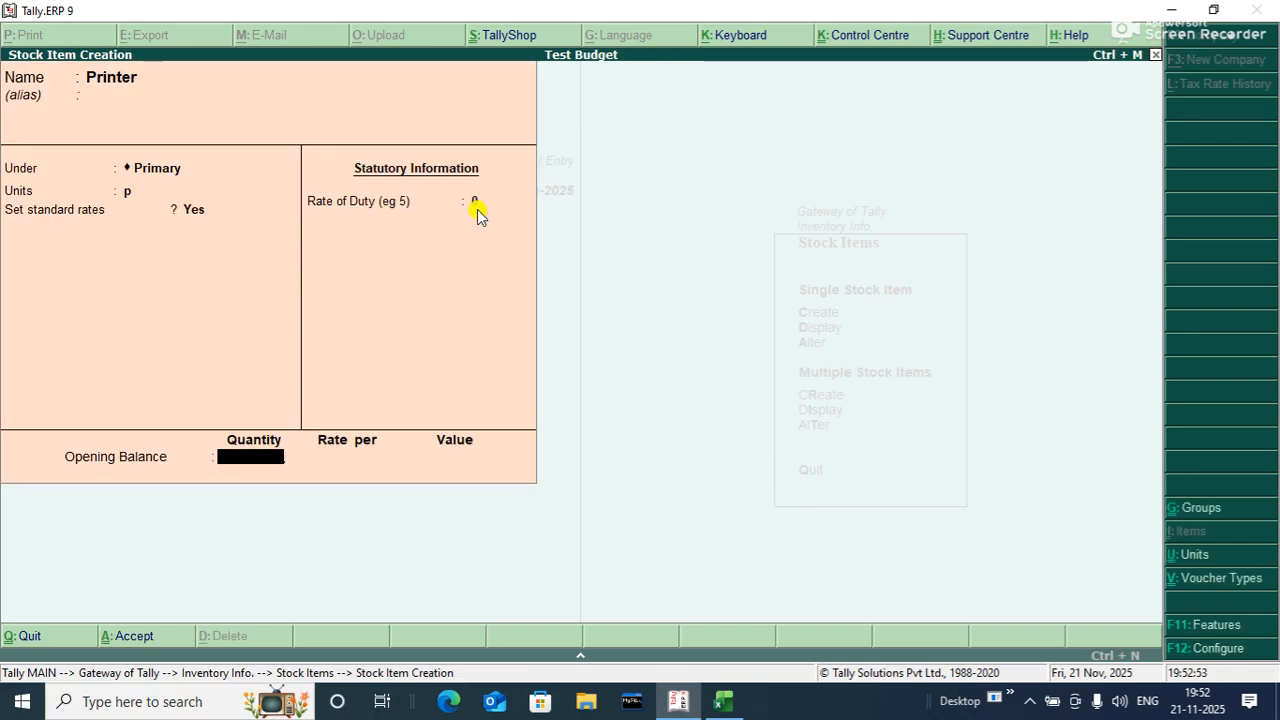
pyautogui.press('Return')
pyautogui.press('Return')
# Leave stock item creation and open a new purchase voucher in the accounting vouchers
pyautogui.press('Escape')
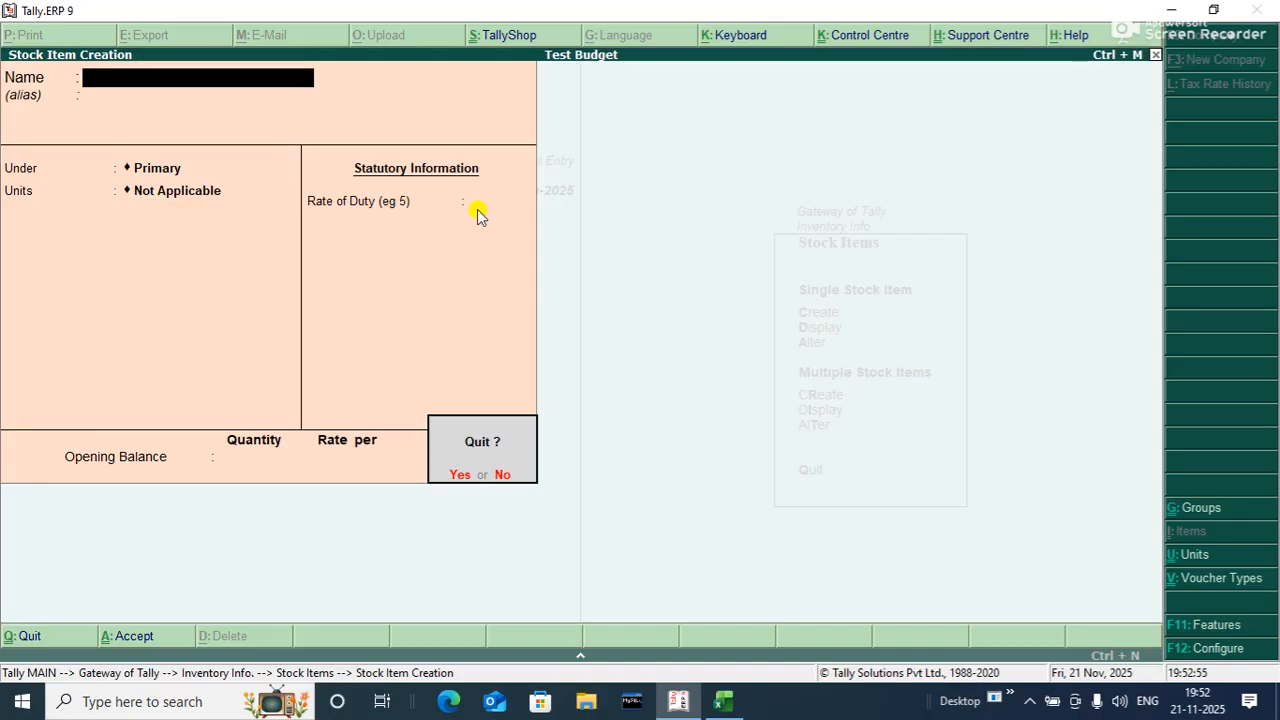
pyautogui.press('y')
pyautogui.press('Escape')
pyautogui.press('Down')
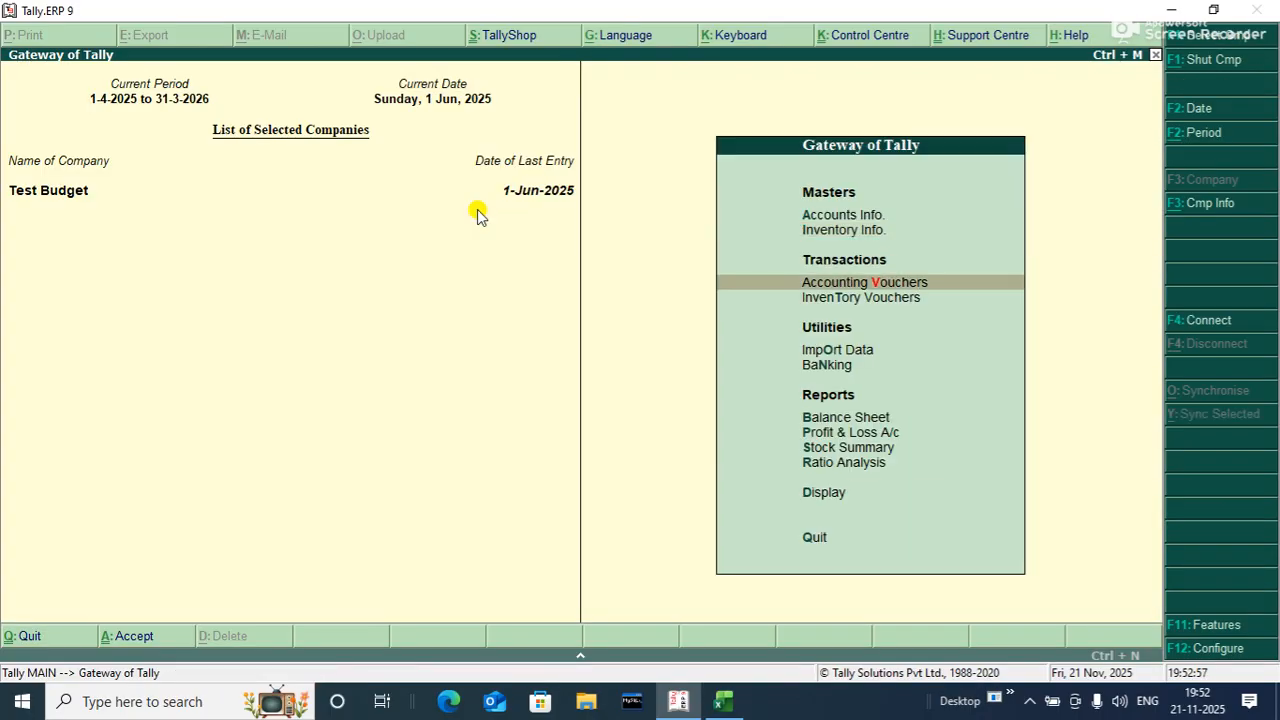
pyautogui.press('Return')
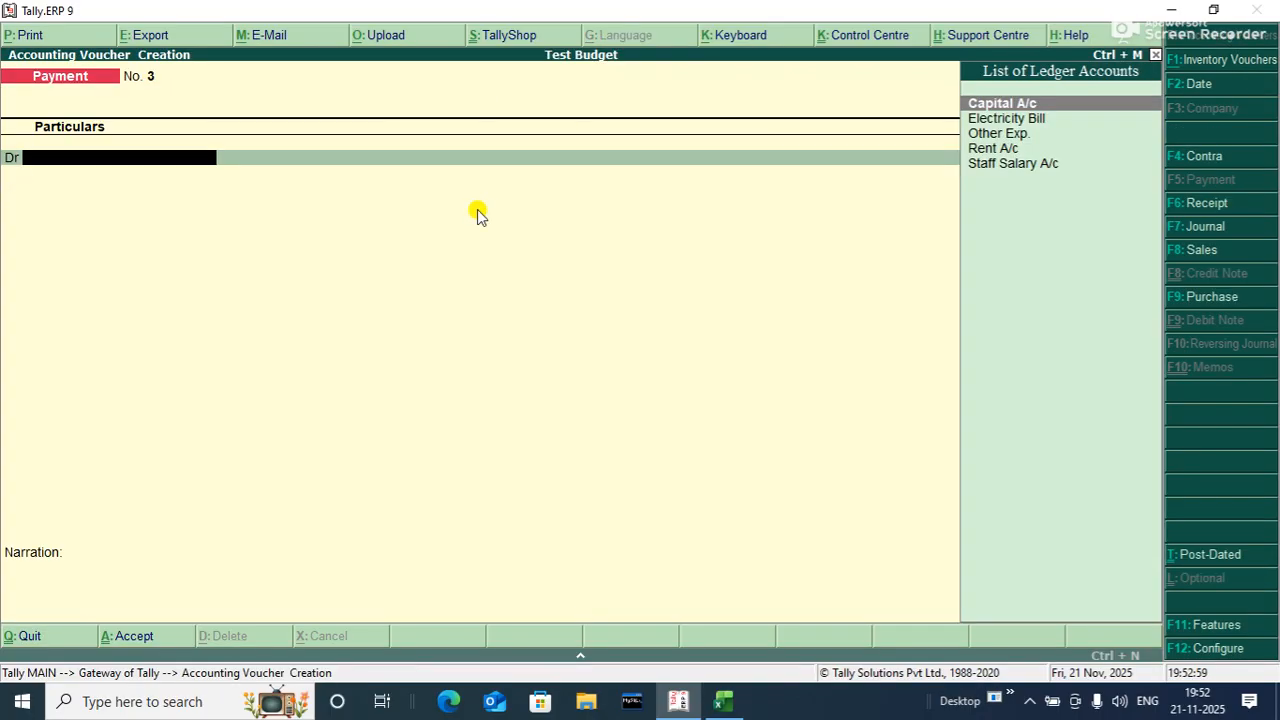
pyautogui.press('F9')
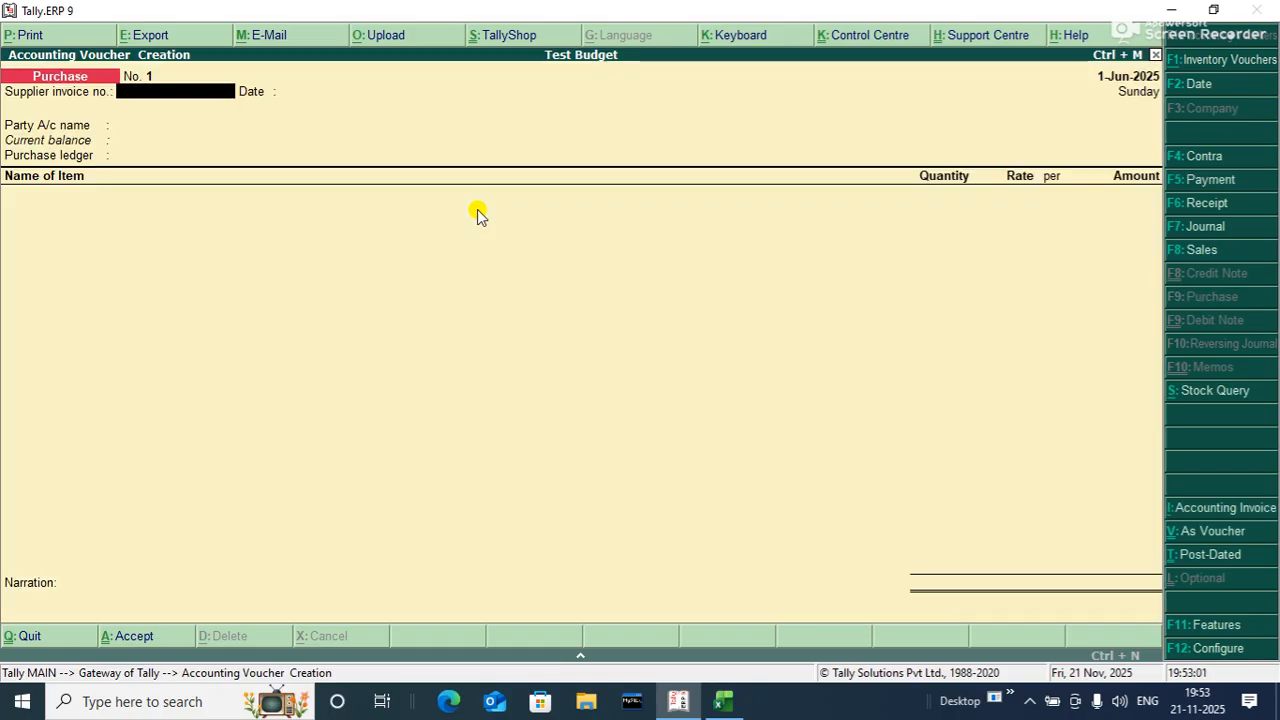
# Enter supplier invoice number 11 dated 1-Apr-2025 and choose Cash as the purchase voucher's party account
pyautogui.press('Return')
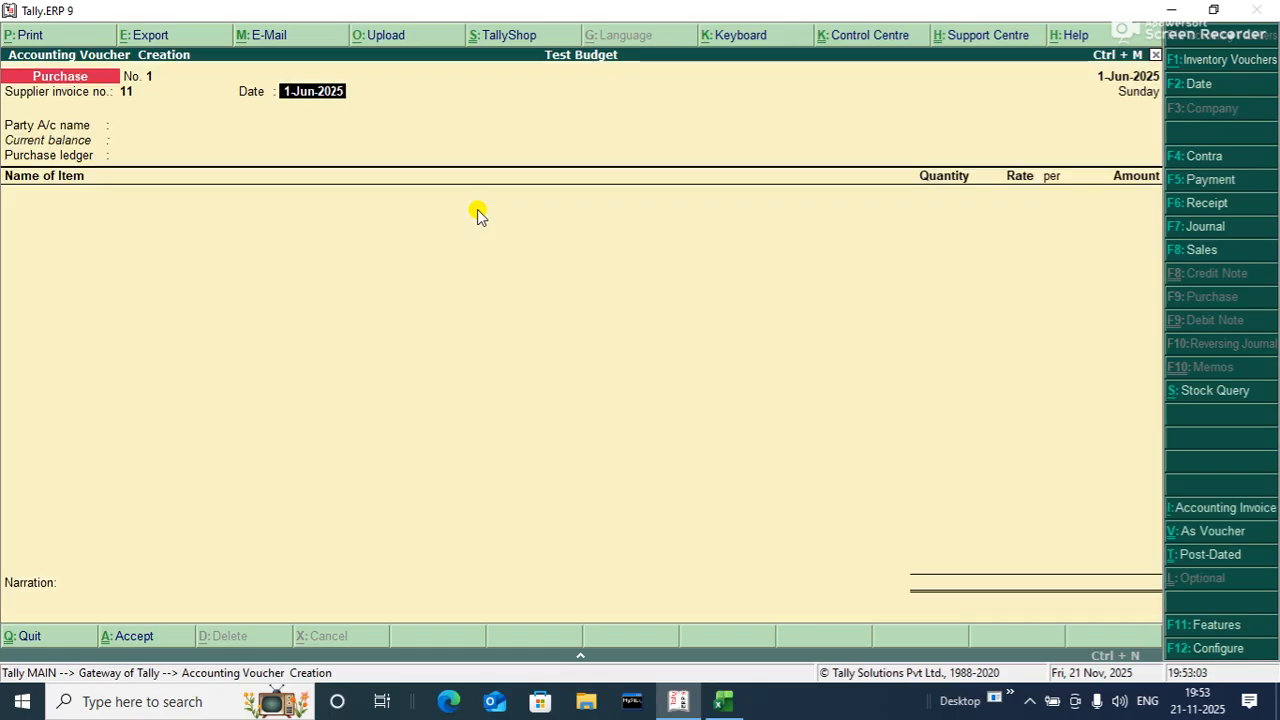
pyautogui.write('1-4')
pyautogui.press('Return')
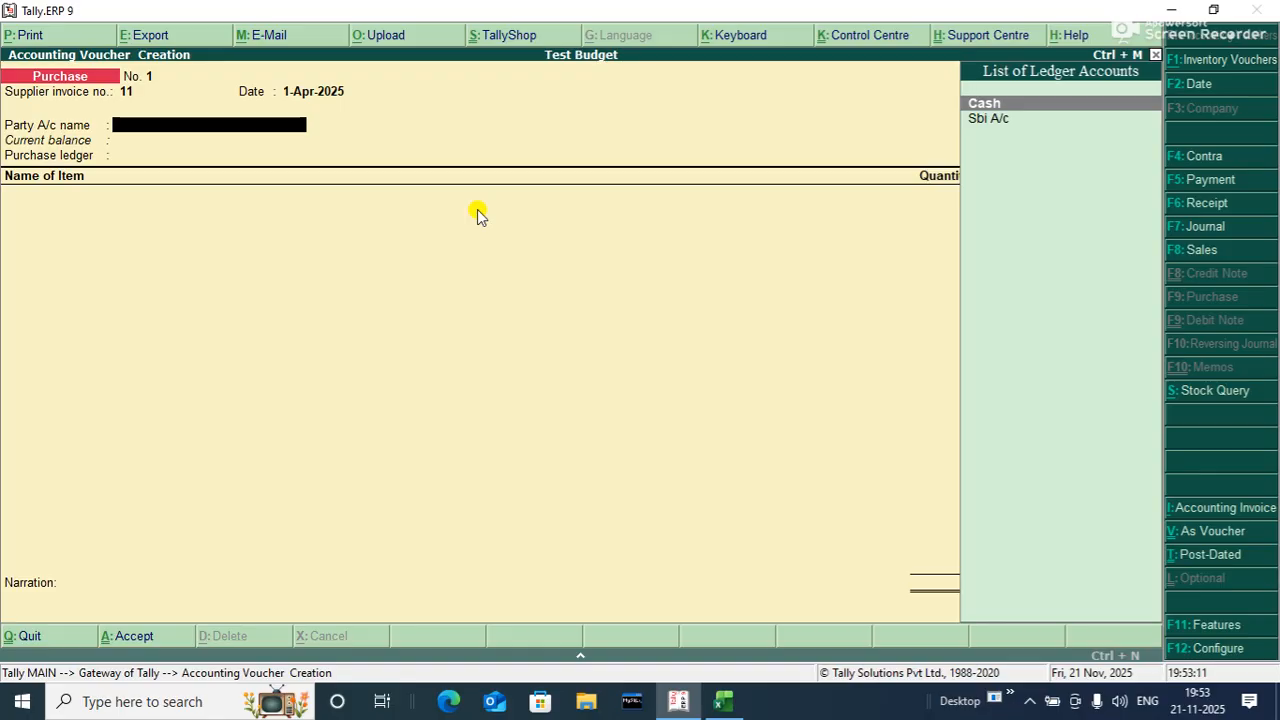
pyautogui.press('Return')
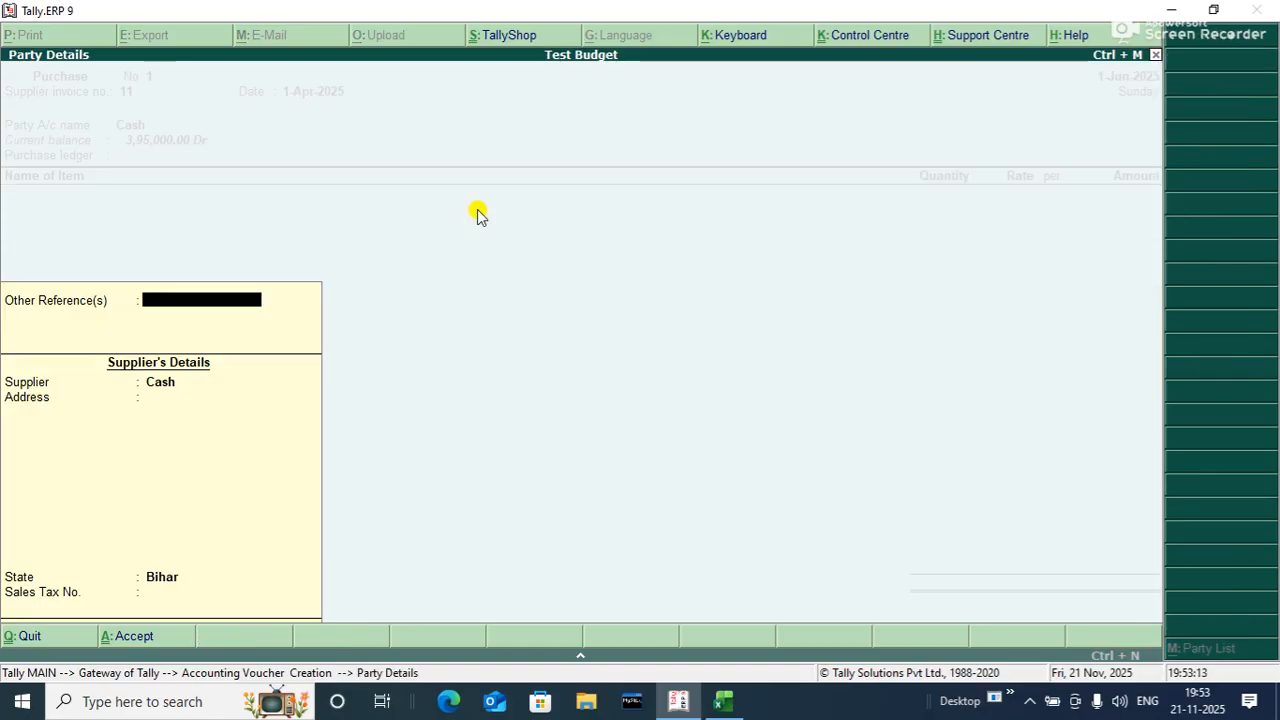
pyautogui.press('Return')
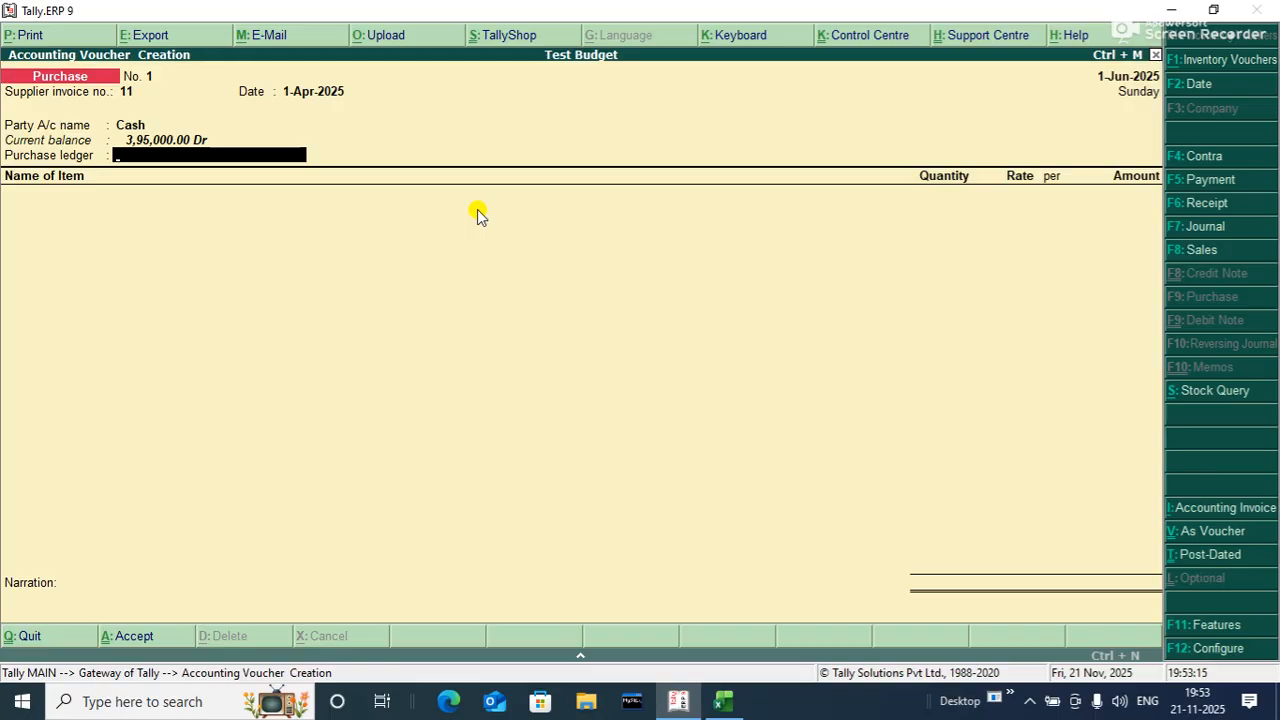
# Create a ledger named Purchase A/c under Purchase Accounts and use it as the voucher's purchase ledger
pyautogui.hotkey('alt', 'c')
pyautogui.write('Purchae')
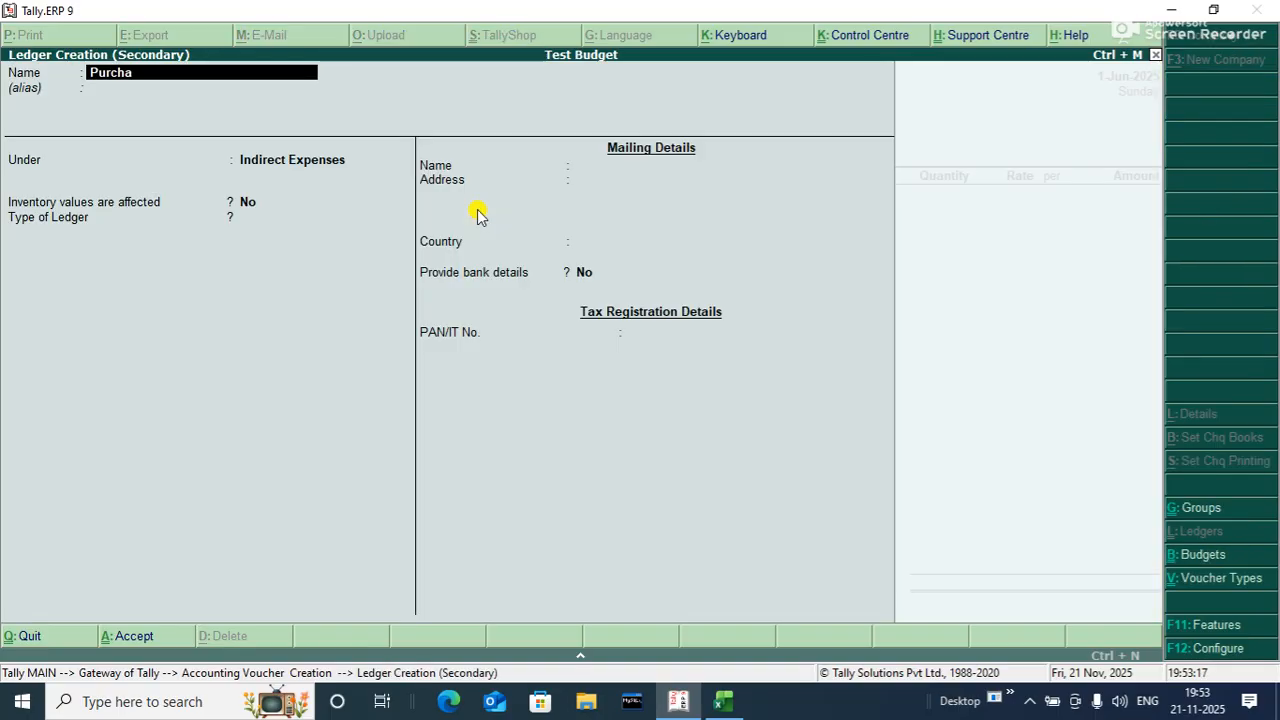
pyautogui.press('BackSpace')
pyautogui.write('se A/c')
pyautogui.press('Return')
pyautogui.press('Return')
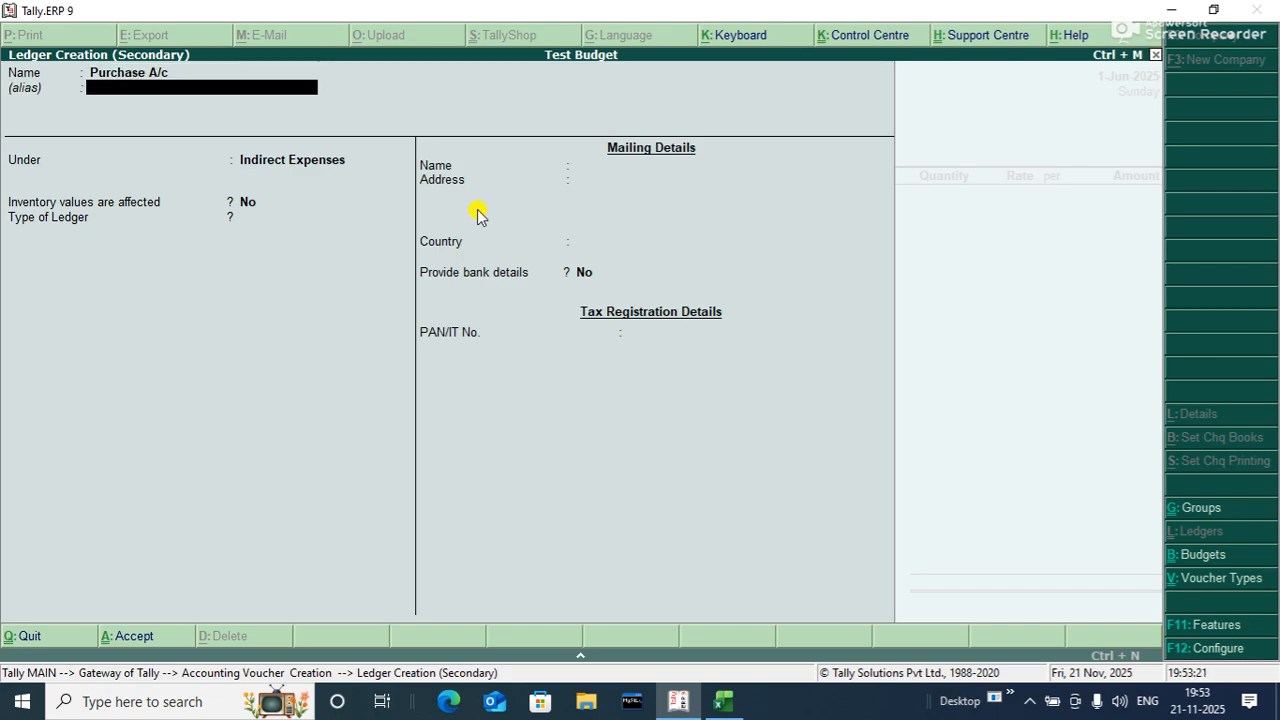
pyautogui.write('Pu')
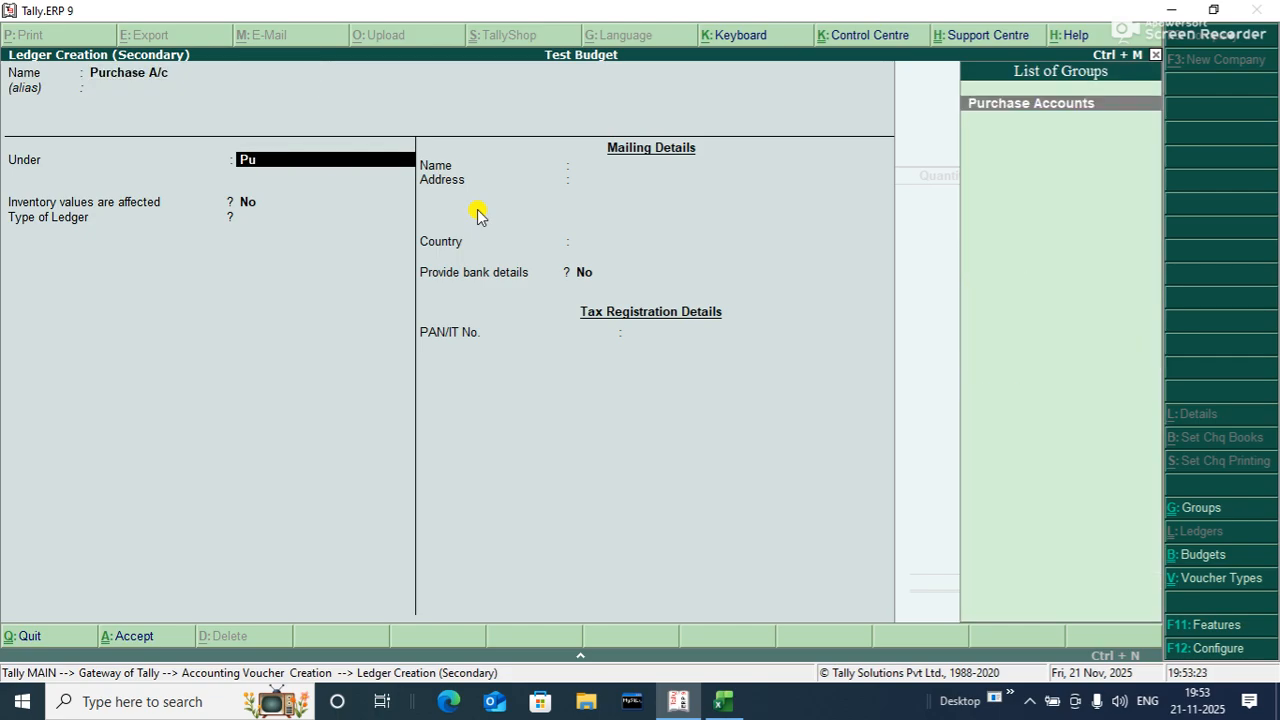
pyautogui.press('Return')
pyautogui.press('Return')
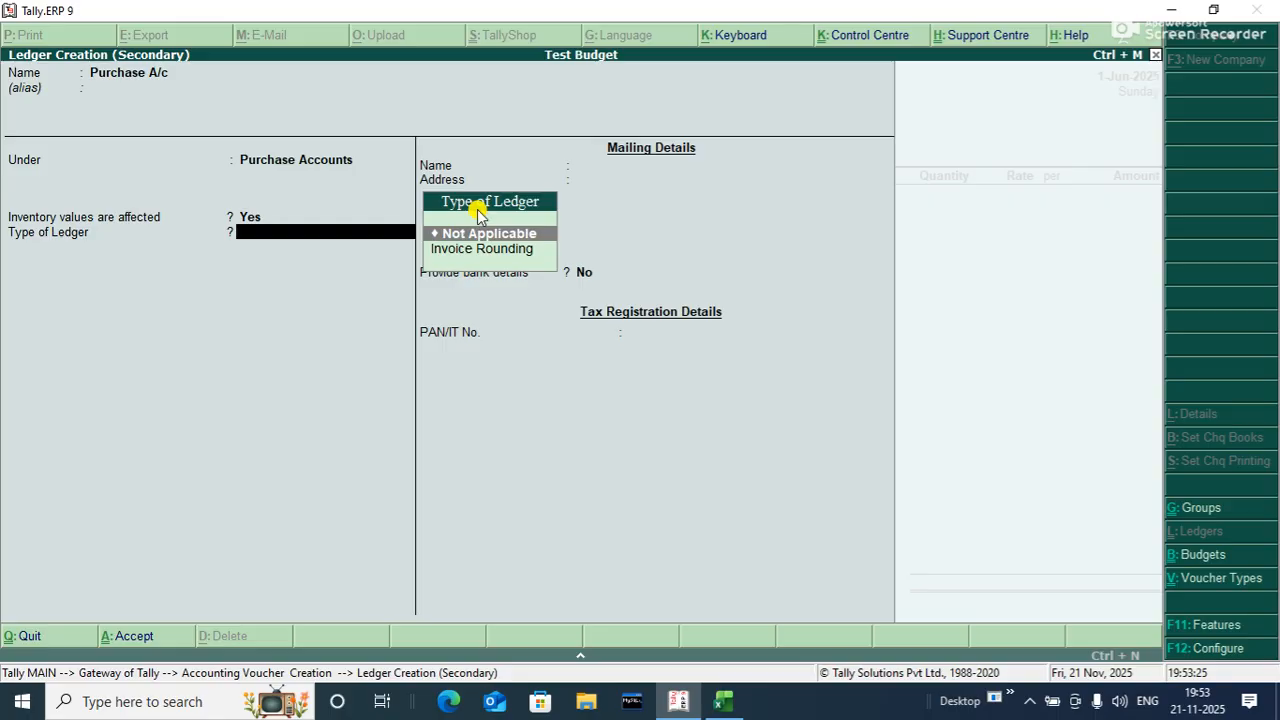
pyautogui.hotkey('ctrl', 'a')
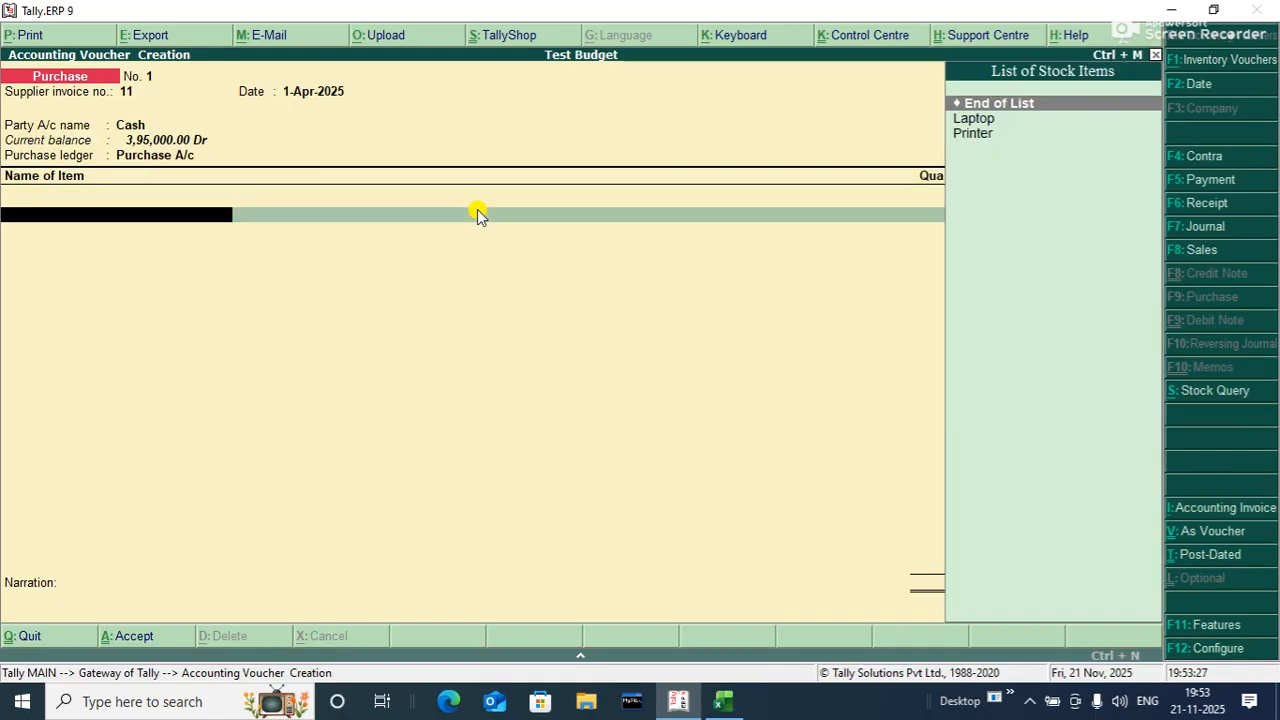
# Add 10 p of Laptop to the purchase voucher at the standard rate of 30,000 per p
pyautogui.press('Down')
pyautogui.press('Return')
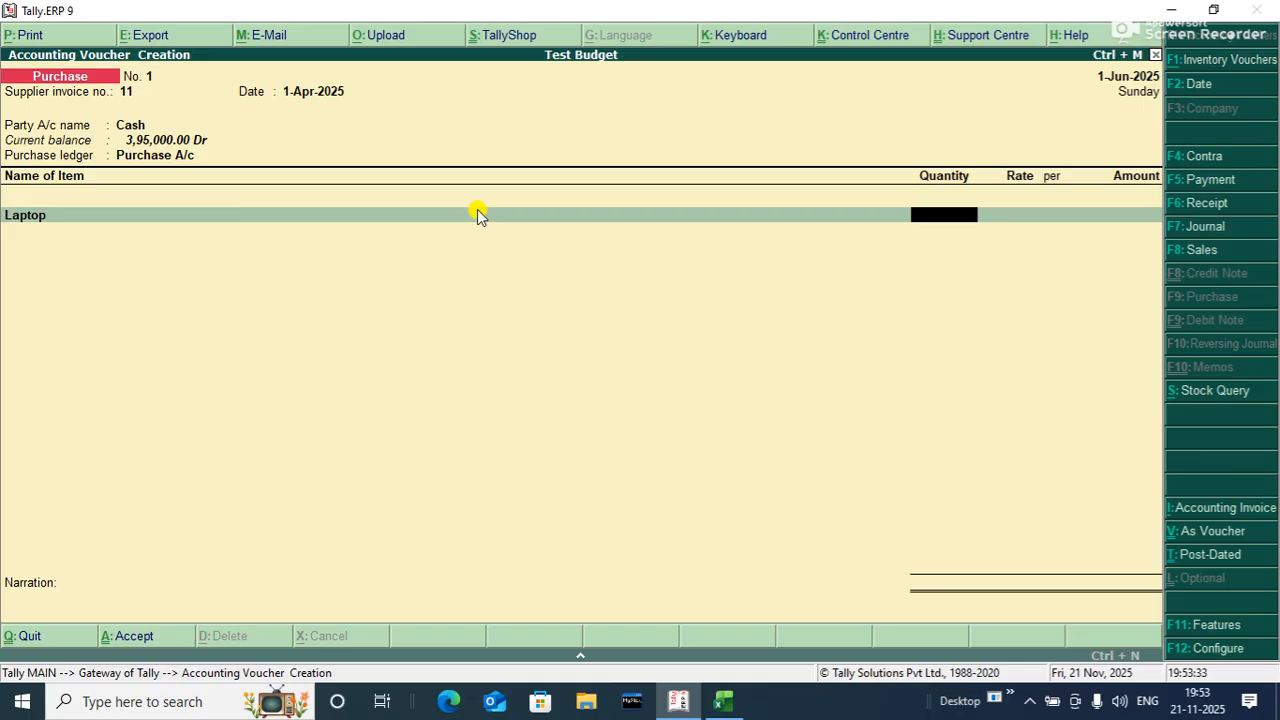
pyautogui.write('10')
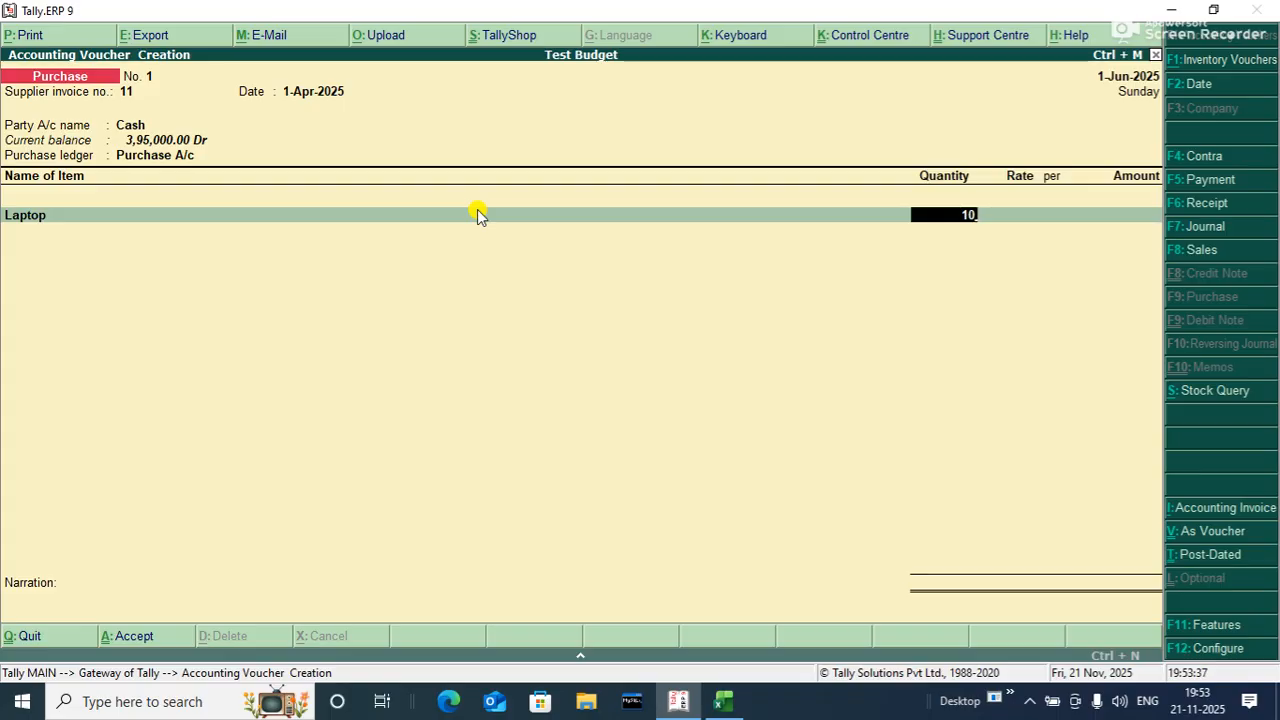
pyautogui.press('Return')
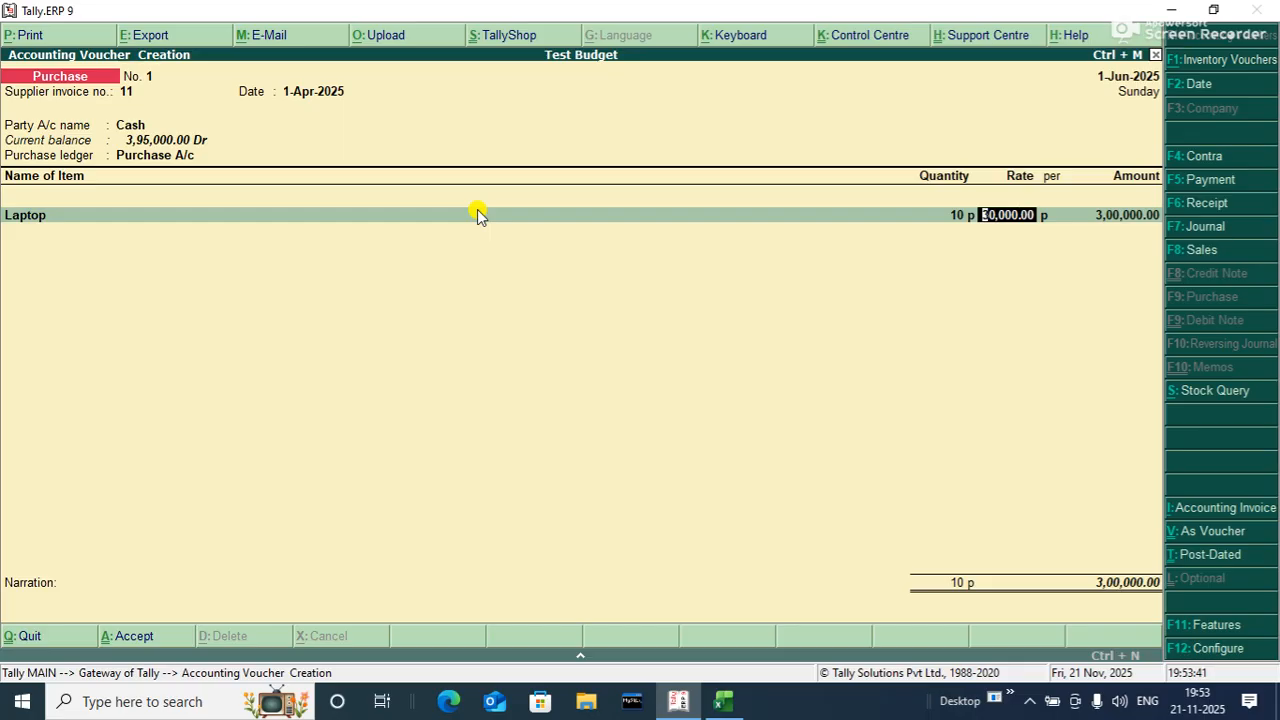
pyautogui.press('Return')
pyautogui.press('Return')
pyautogui.press('Return')
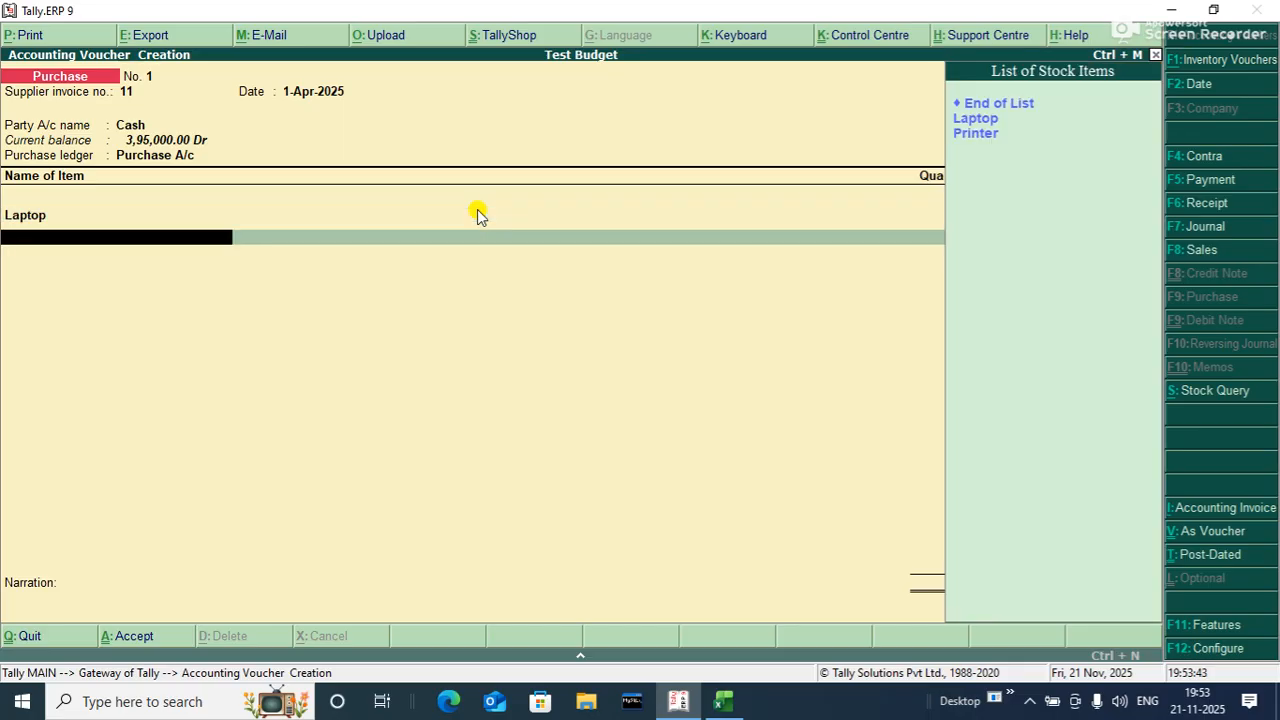
# Add 10 p of Printer at the standard rate of 7,000 per p and save the purchase voucher
pyautogui.press('Down')
pyautogui.press('Down')
pyautogui.press('Return')
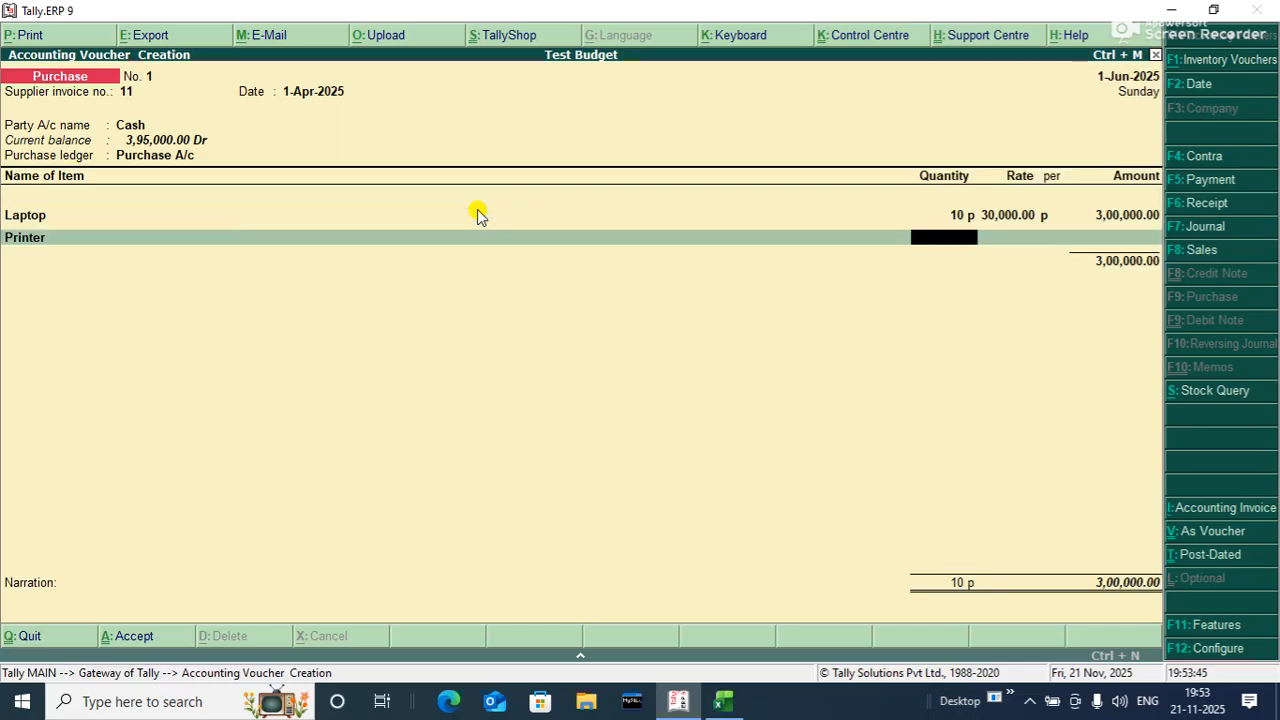
pyautogui.write('10')
pyautogui.press('Return')
pyautogui.press('Return')
pyautogui.press('Return')
pyautogui.press('Return')
pyautogui.press('Return')
pyautogui.press('Return')
pyautogui.press('Return')
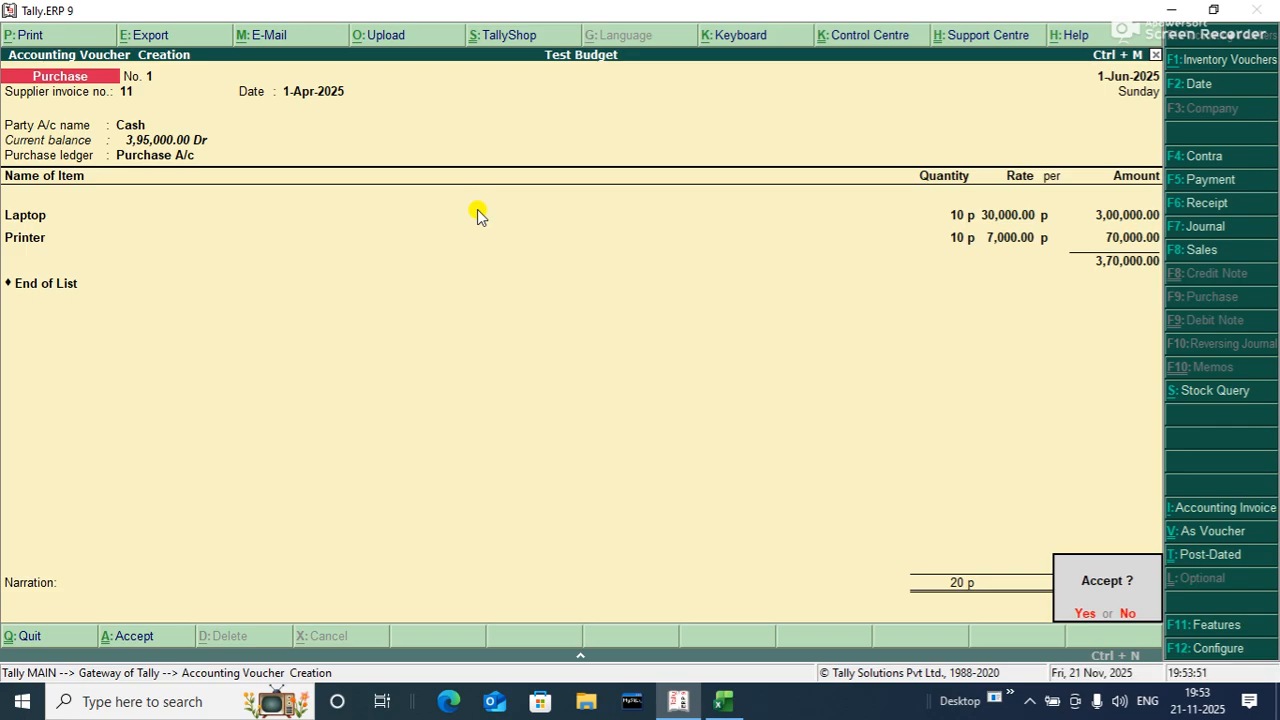
pyautogui.press('Return')
# Start a sales voucher with reference number 222 and Cash as the party account, leaving the despatch and order details blank
pyautogui.press('Escape')
pyautogui.press('Return')
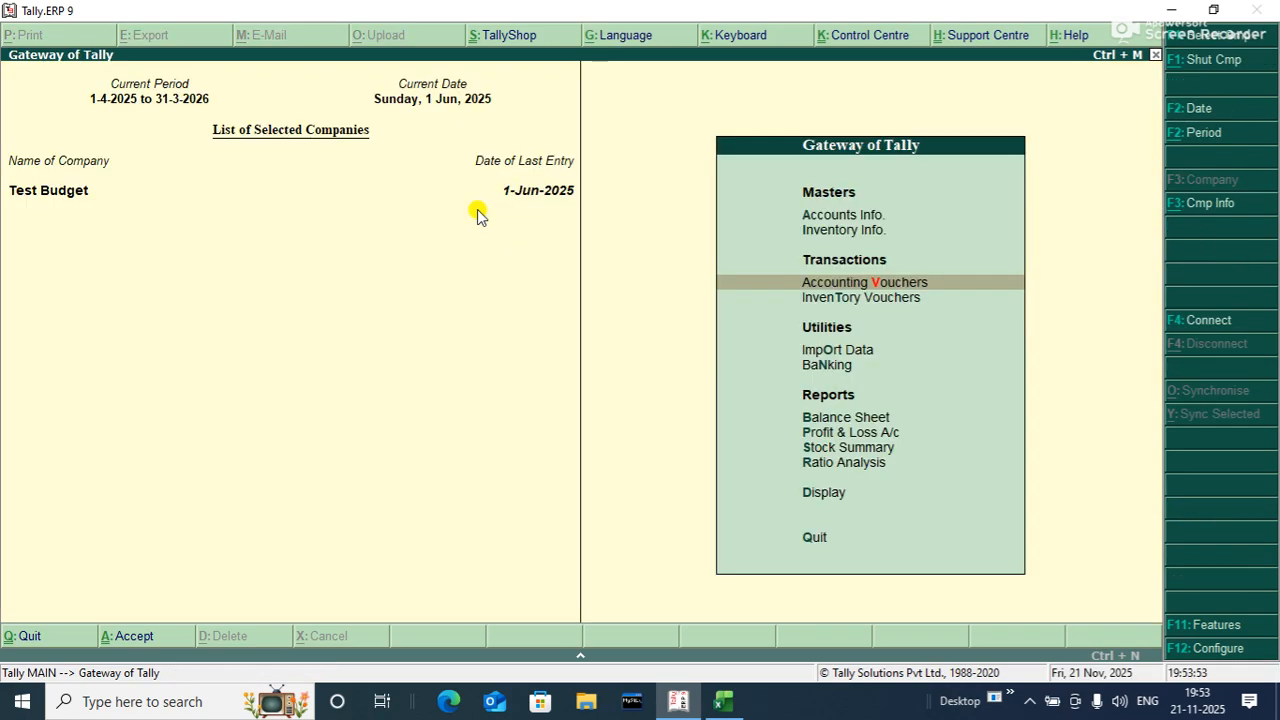
pyautogui.press('Return')
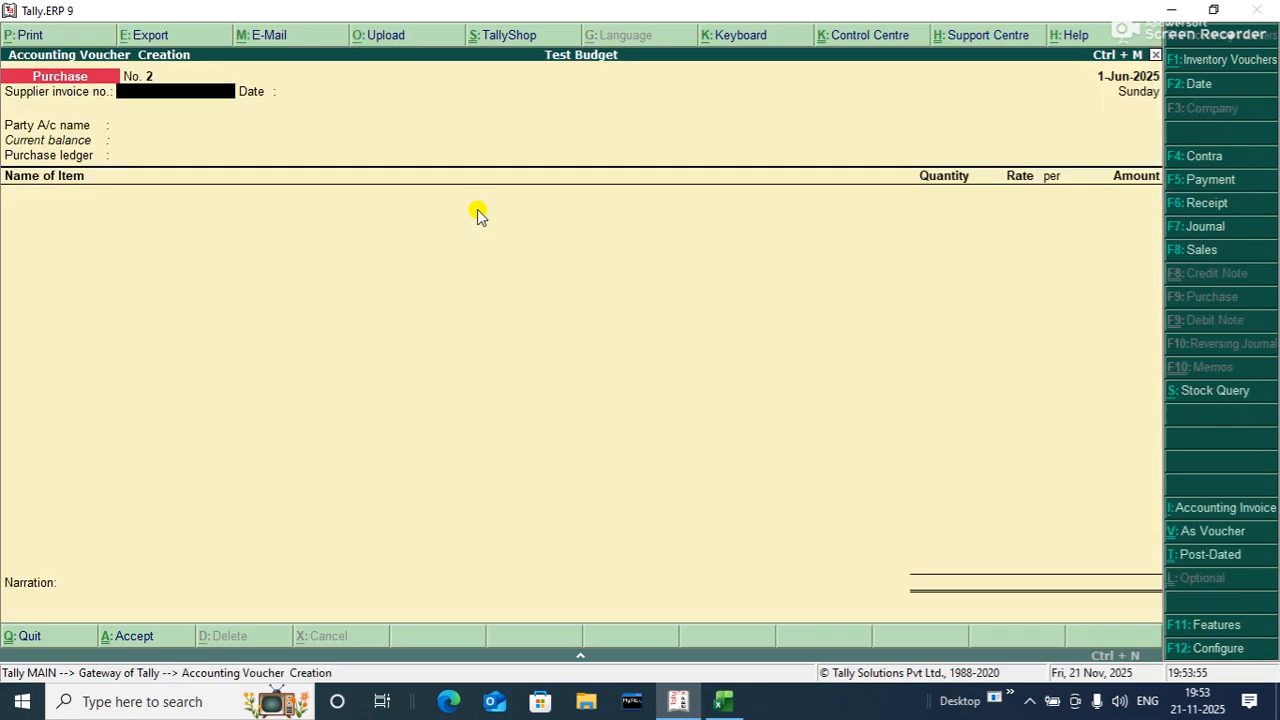
pyautogui.press('F8')
pyautogui.write('222')
pyautogui.press('Return')
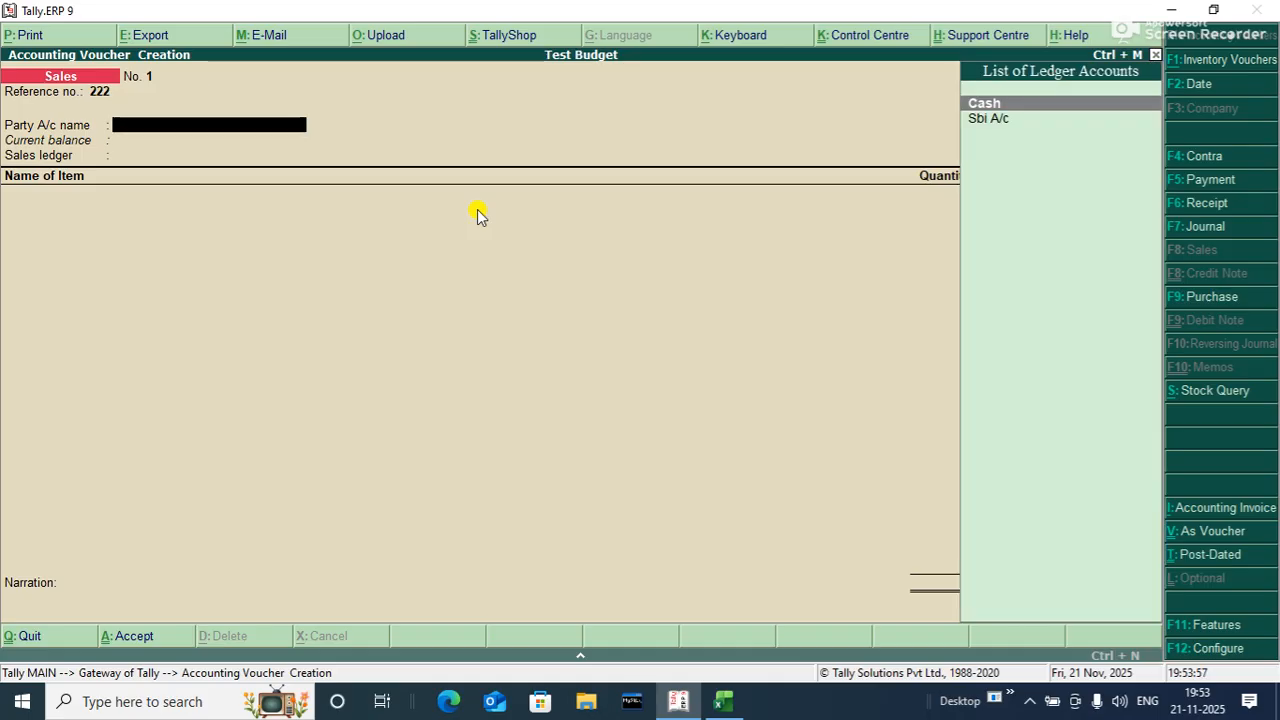
pyautogui.press('Return')
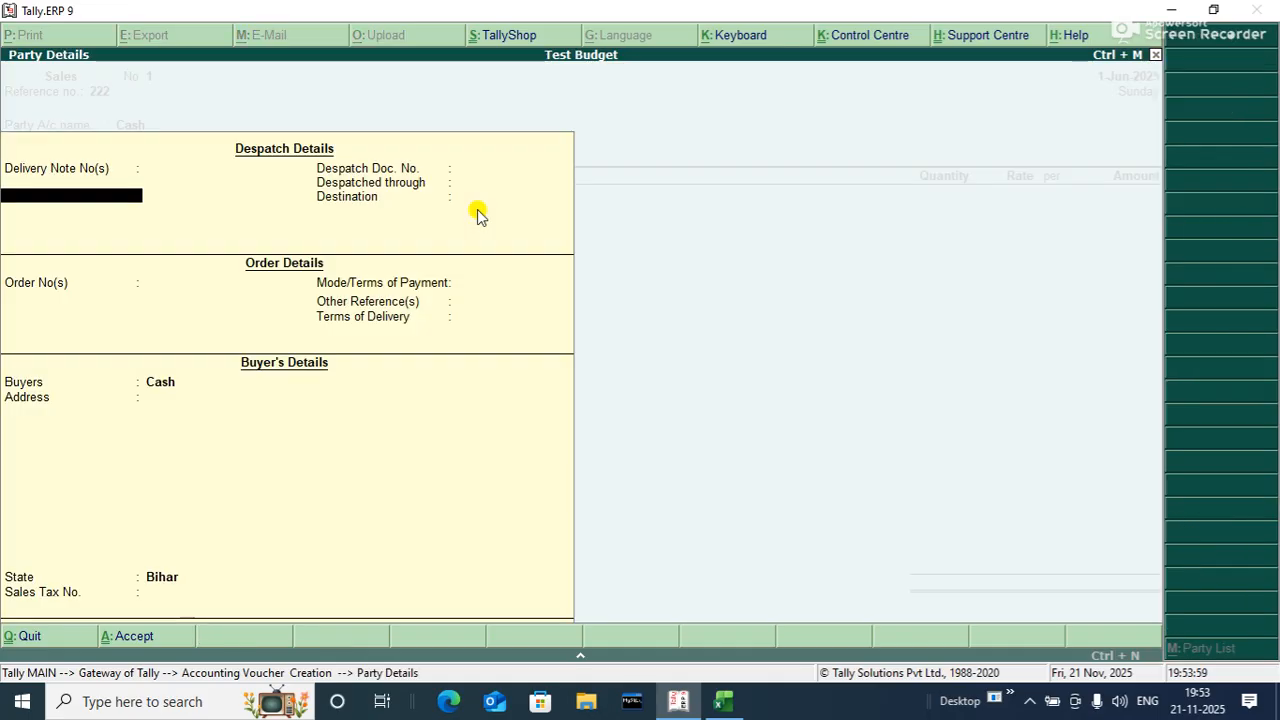
pyautogui.hotkey('ctrl', 'a')
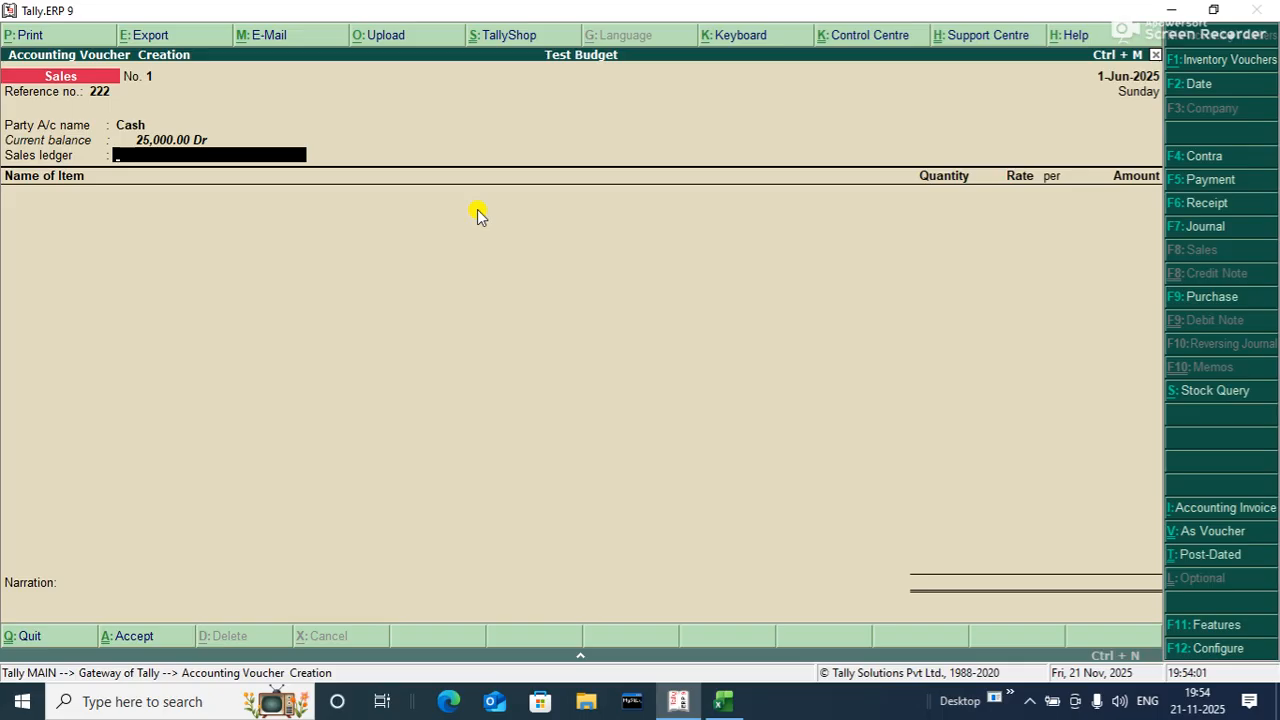
# Create a ledger named Sales A/c under Sales Accounts and use it as the voucher's sales ledger
pyautogui.hotkey('alt', 'c')
pyautogui.write('Dsl')
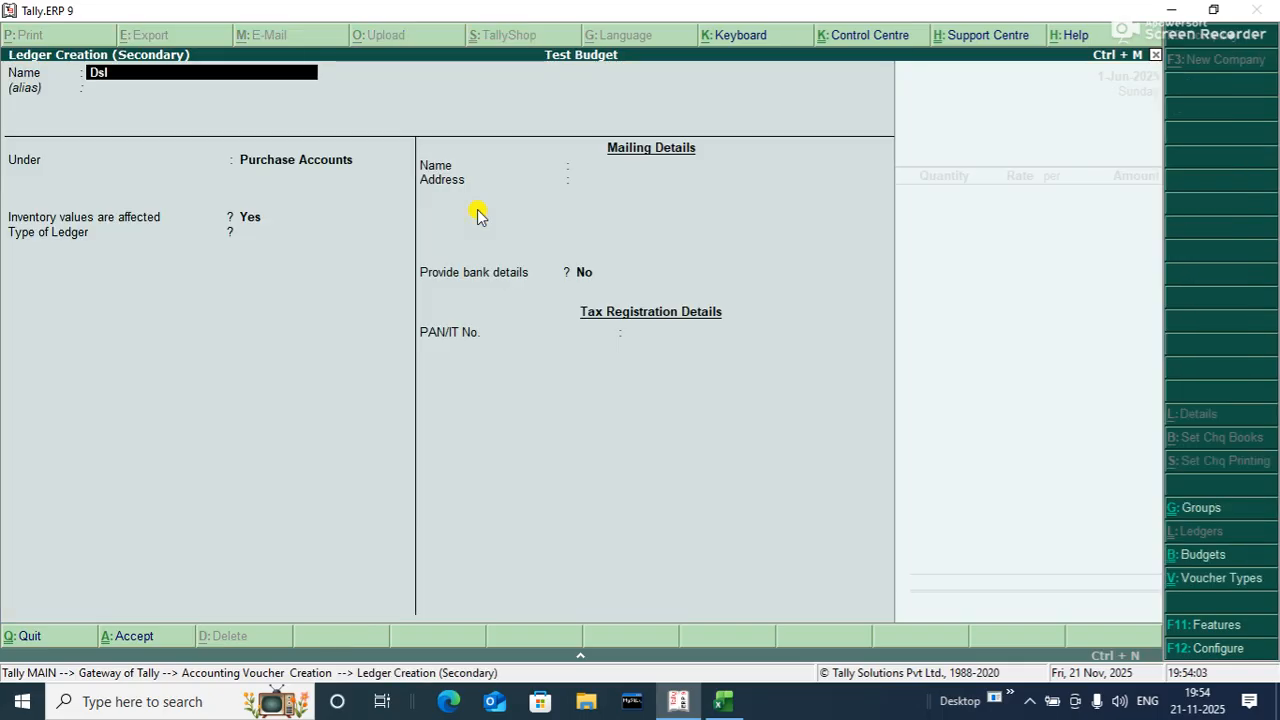
pyautogui.write('r')
pyautogui.press('BackSpace')
pyautogui.press('BackSpace')
pyautogui.press('BackSpace')
pyautogui.press('BackSpace')
pyautogui.write('Sales A/c')
pyautogui.press('Return')
pyautogui.press('Return')
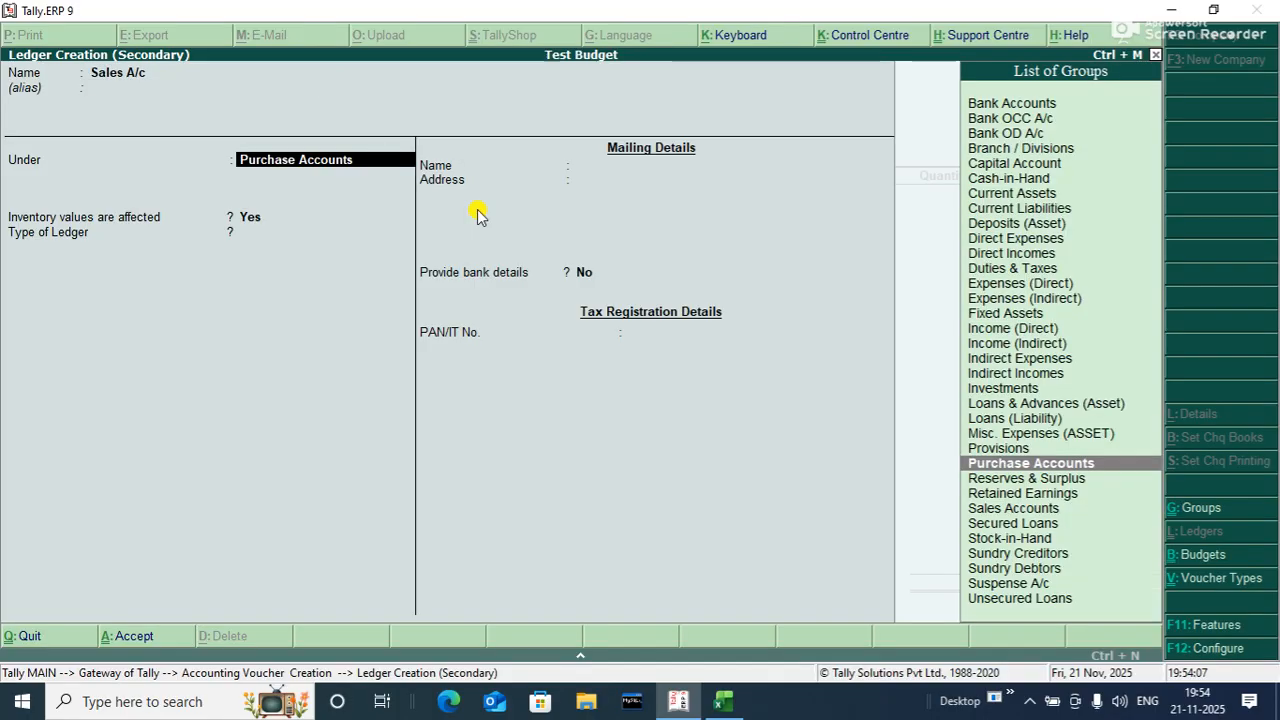
pyautogui.write('Sa')
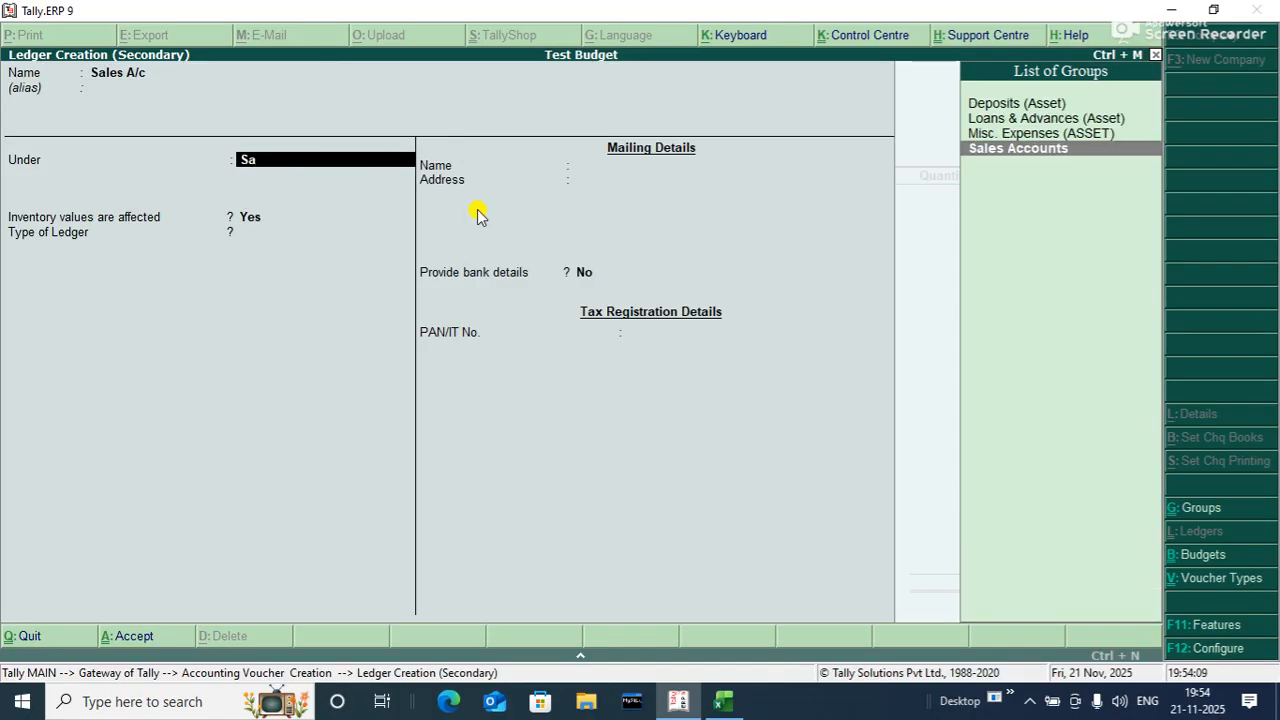
pyautogui.press('Up')
pyautogui.press('Down')
pyautogui.press('Return')
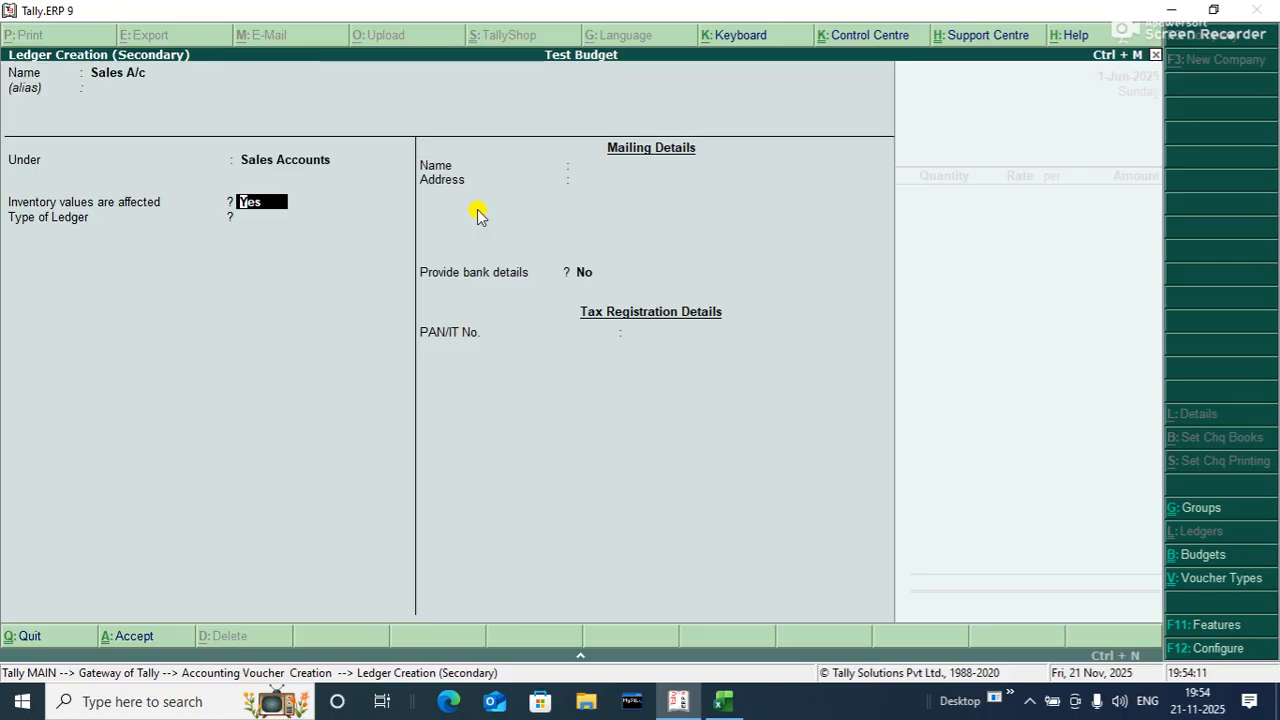
pyautogui.hotkey('ctrl', 'a')
pyautogui.press('Return')
# Add 5 p of Laptop to the sales voucher at the standard selling rate of 35,000 per p
pyautogui.press('Down')
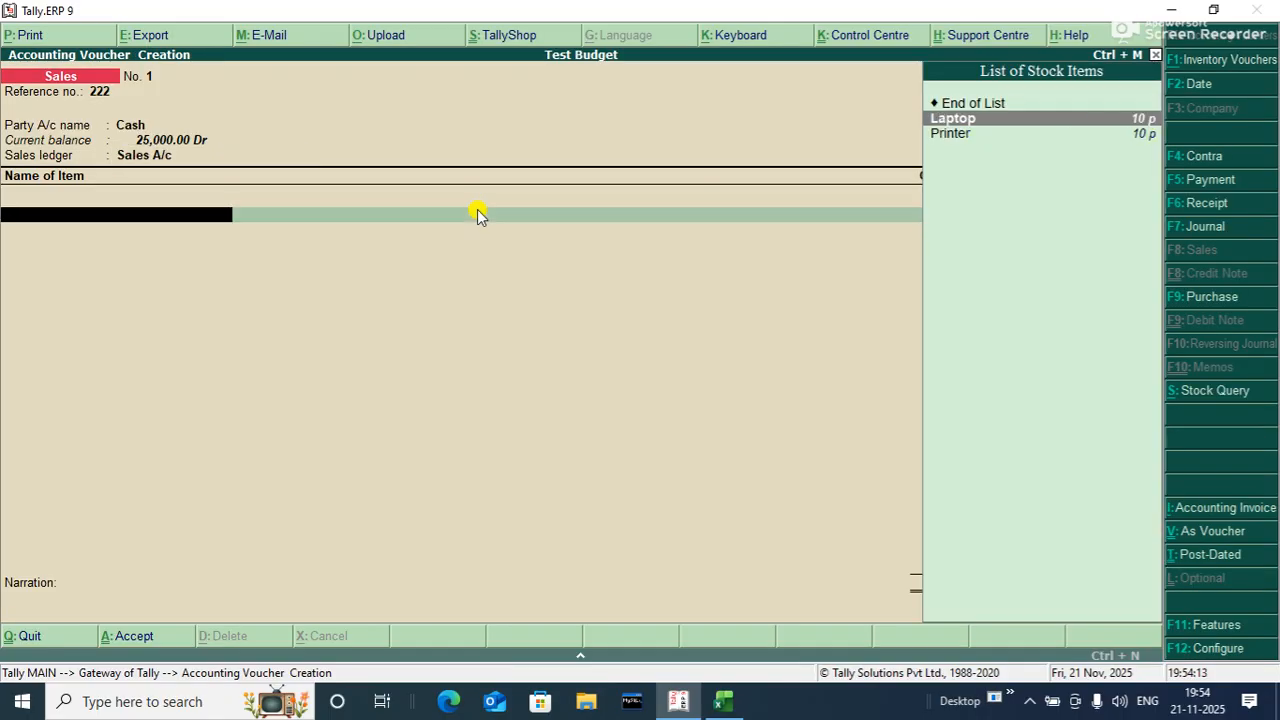
pyautogui.press('Return')
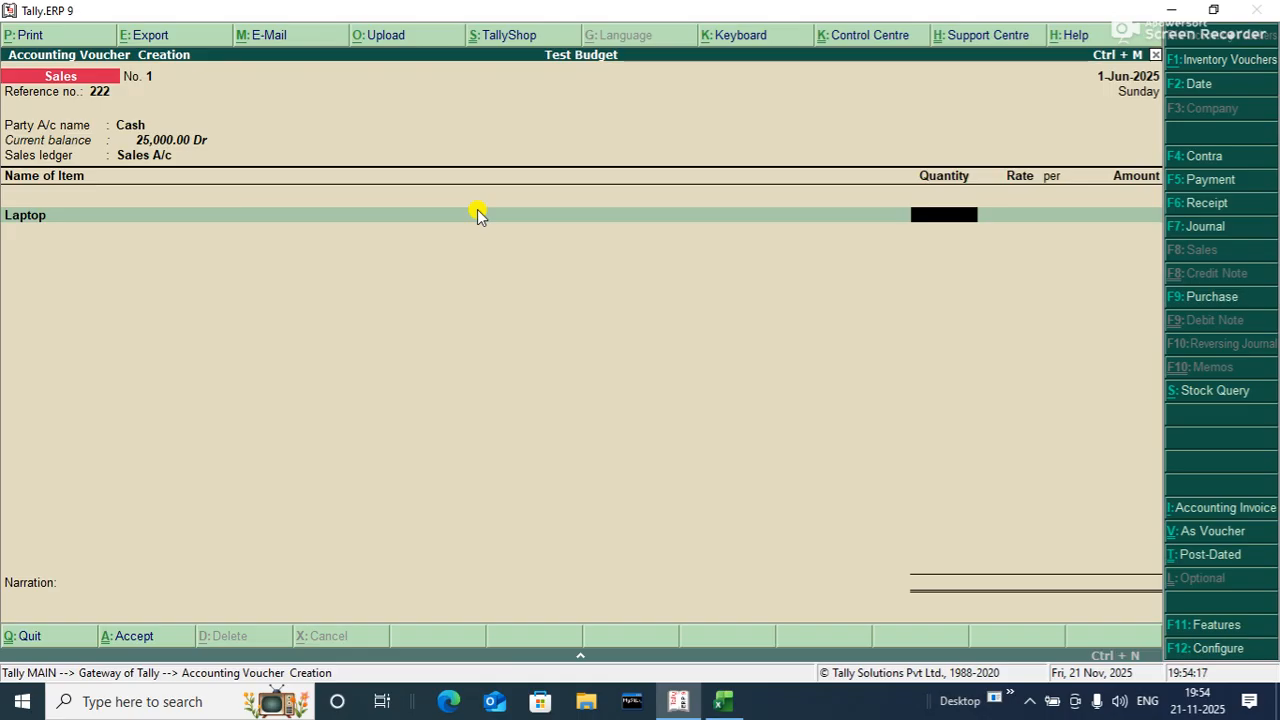
pyautogui.write('5')
pyautogui.press('Return')
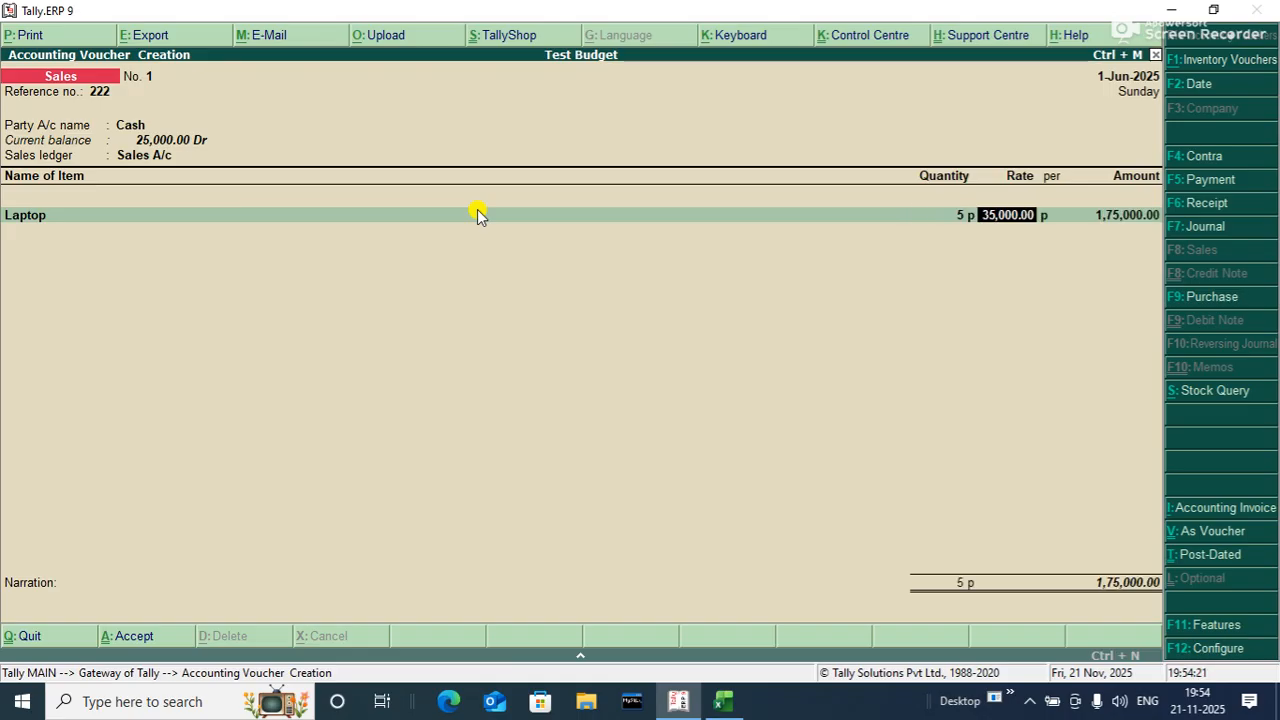
pyautogui.press('Return')
pyautogui.press('Return')
pyautogui.press('Return')
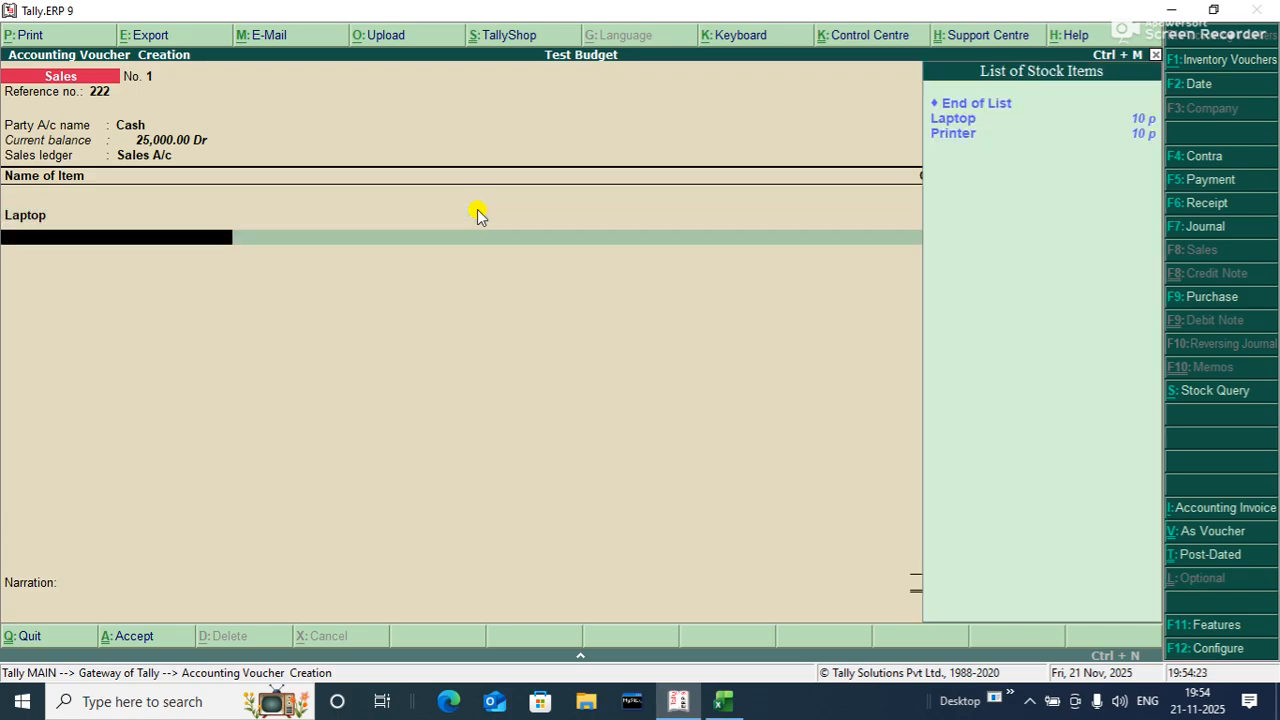
# Add 6 p of Printer to the sales voucher at the standard rate of 10,000 per p and end the item list
pyautogui.press('Down')
pyautogui.press('Down')
pyautogui.press('Up')
pyautogui.press('Down')
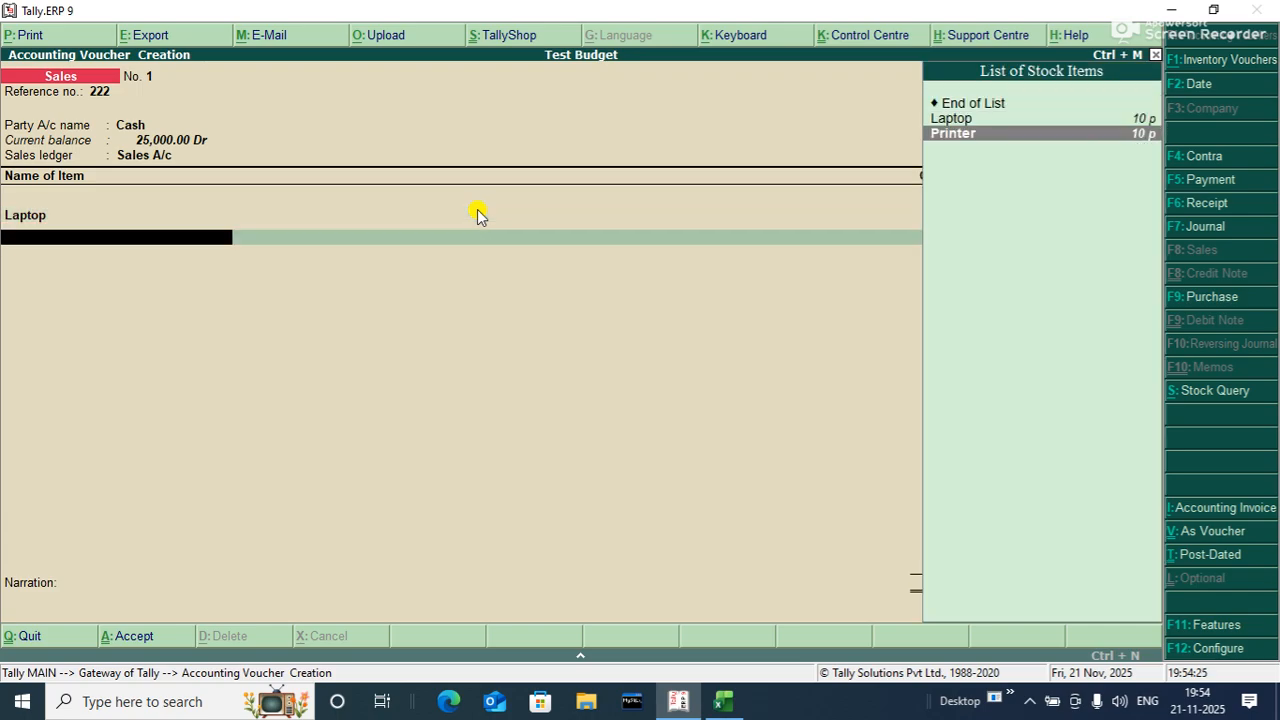
pyautogui.press('Return')
pyautogui.write('6')
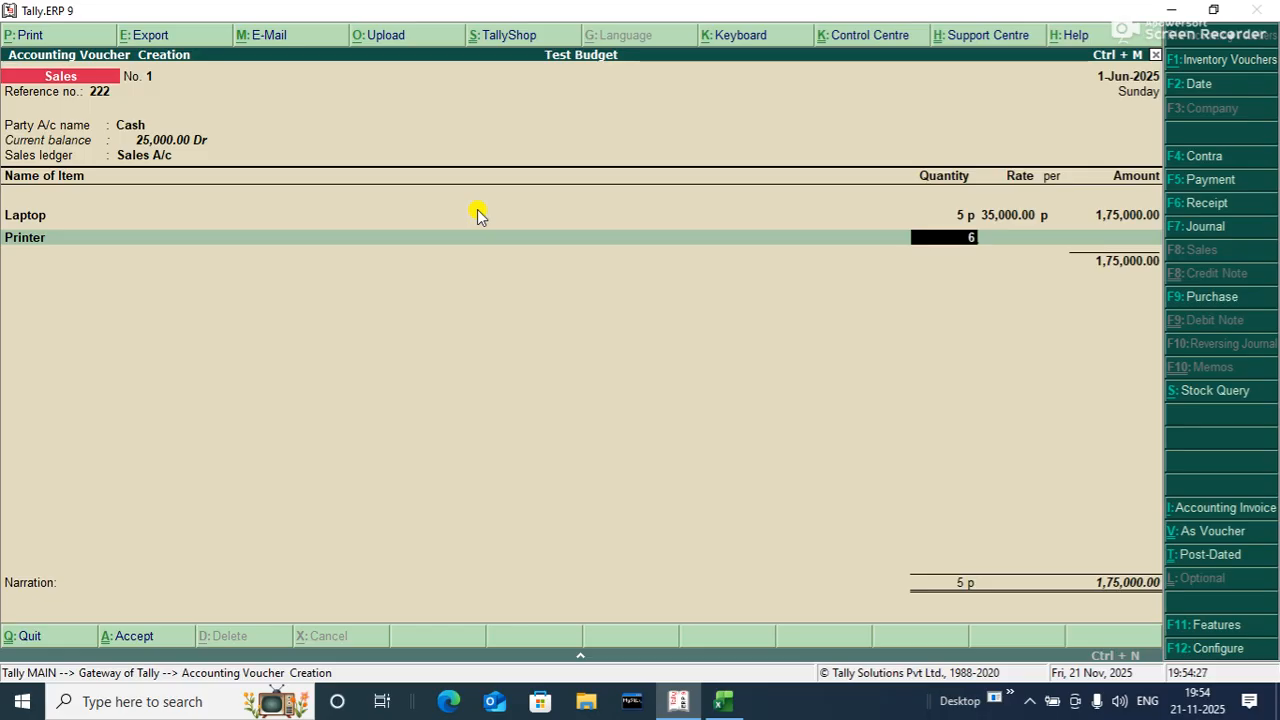
pyautogui.press('Return')
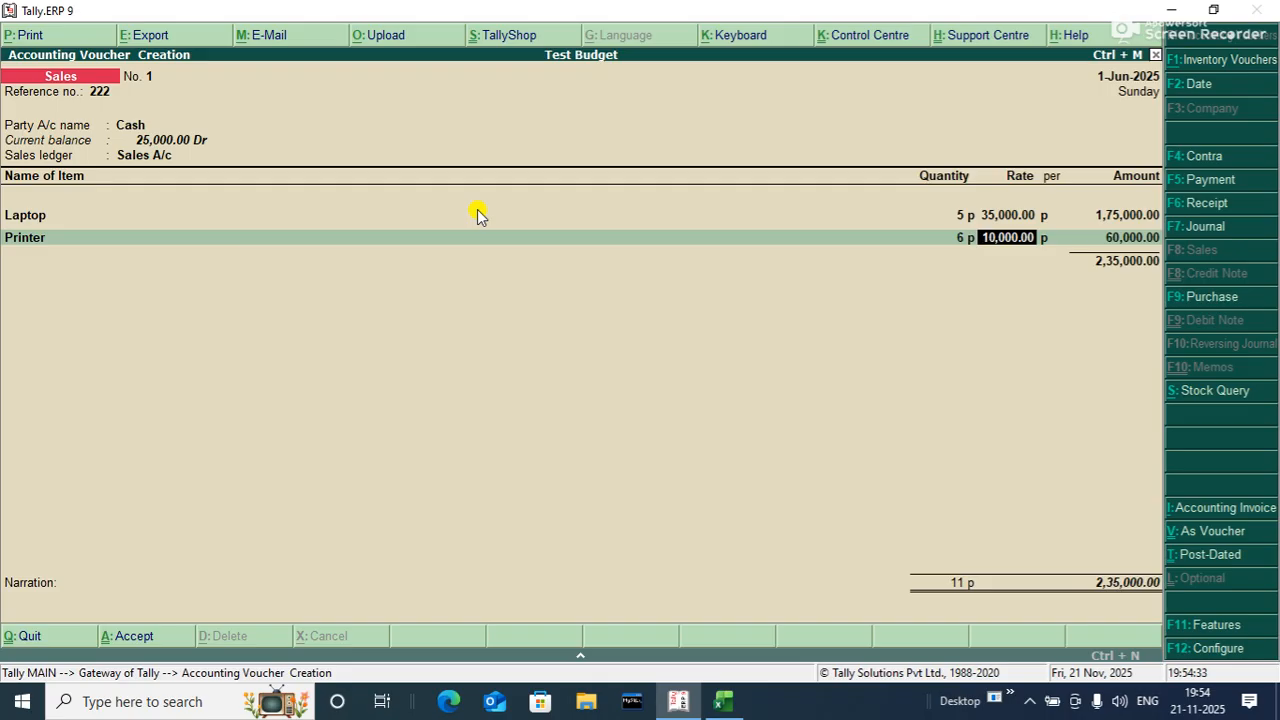
pyautogui.press('Return')
pyautogui.press('Return')
pyautogui.press('Return')
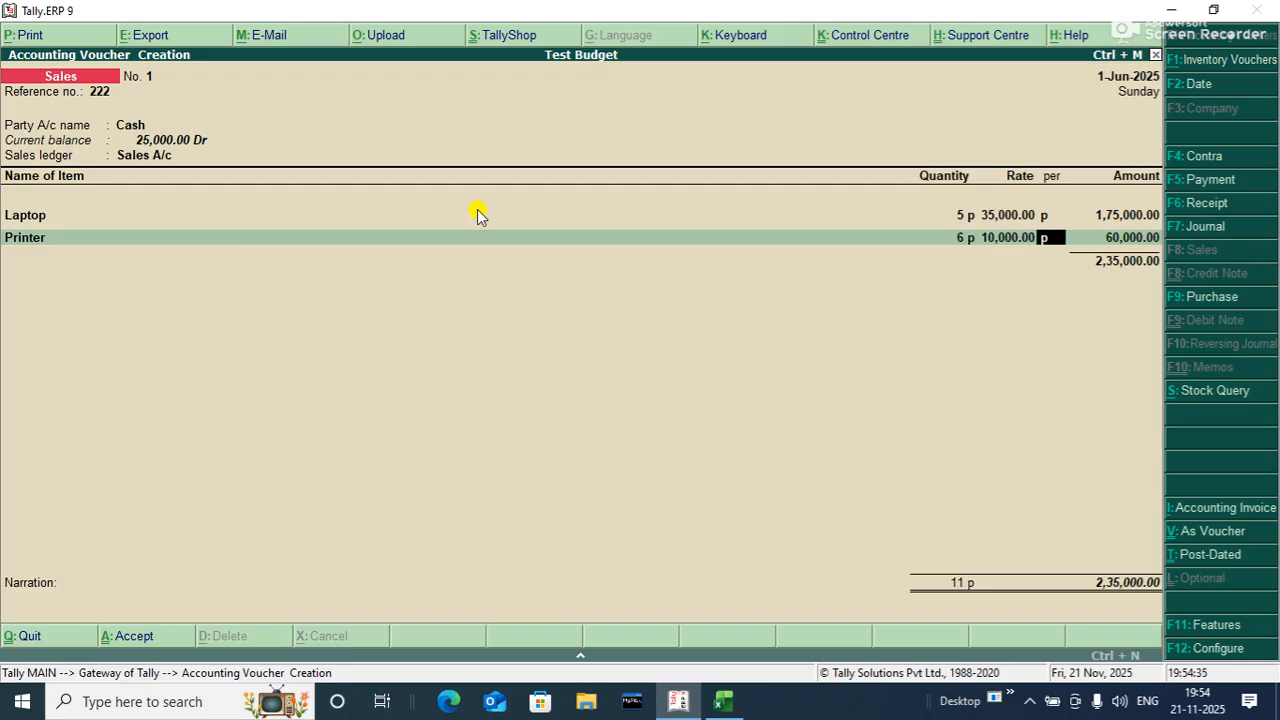
pyautogui.press('Return')
pyautogui.press('Return')
pyautogui.press('Return')
pyautogui.press('Return')
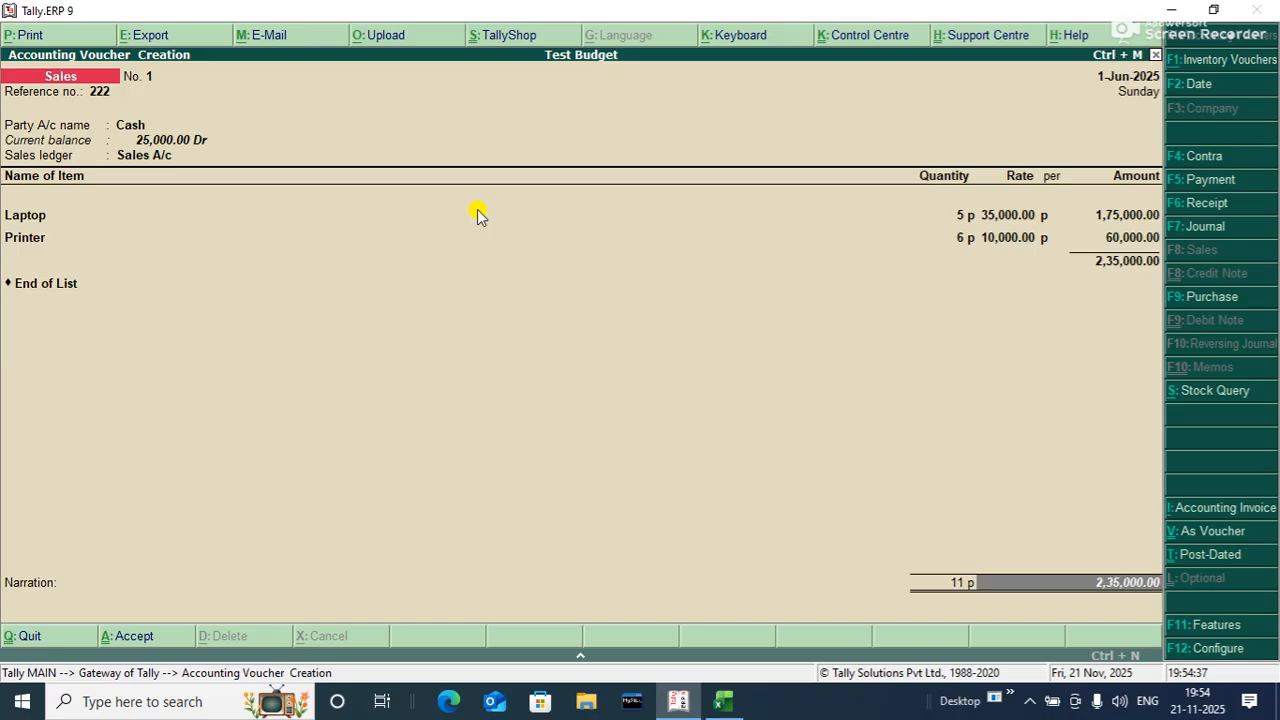